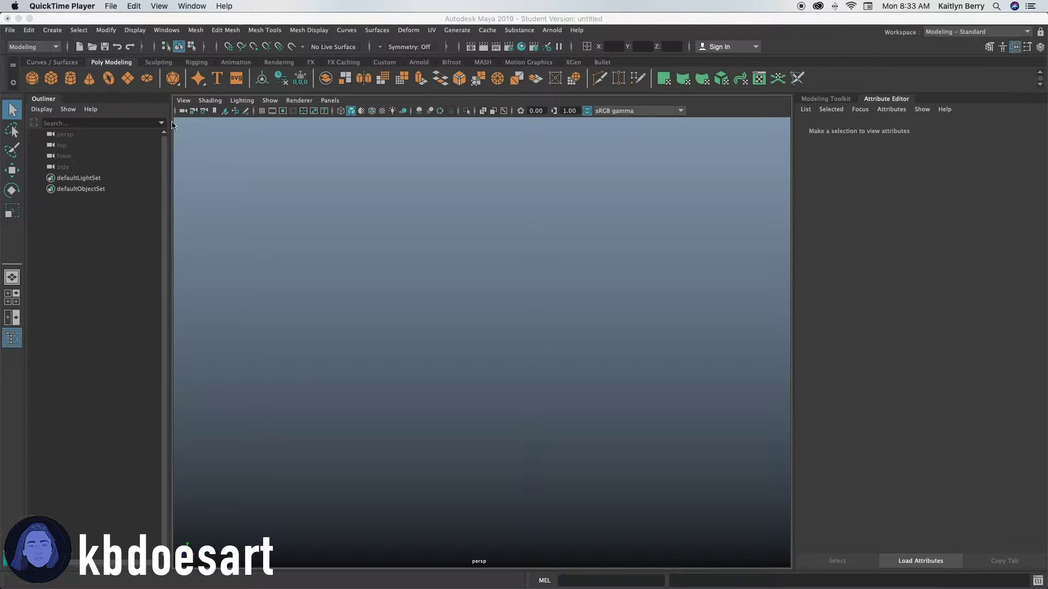
Create a polygon cylinder and set its height subdivisions to 4
{"action": "left_click", "coordinate": [70, 80]}
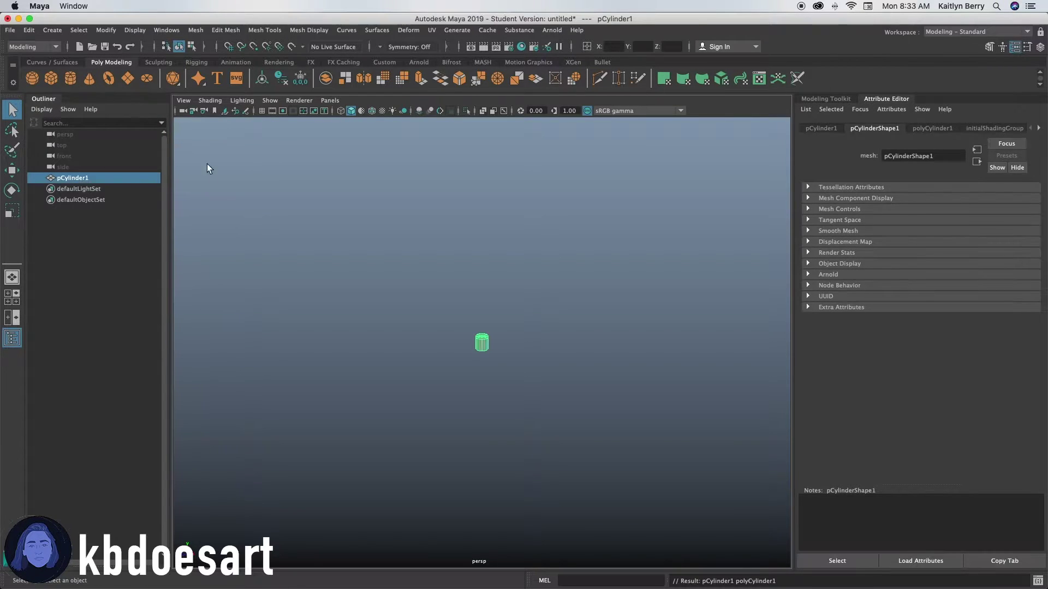
{"action": "right_click_drag", "start_coordinate": [286, 176], "coordinate": [649, 312], "text": "alt"}
{"action": "right_click_drag", "start_coordinate": [271, 349], "coordinate": [780, 318], "text": "alt"}
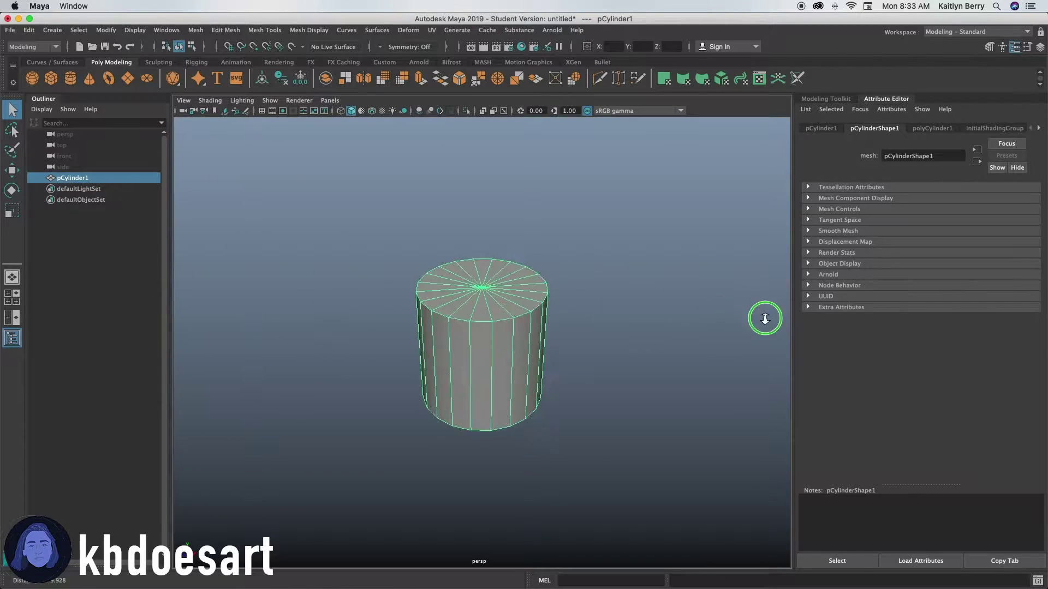
{"action": "left_click", "coordinate": [821, 128]}
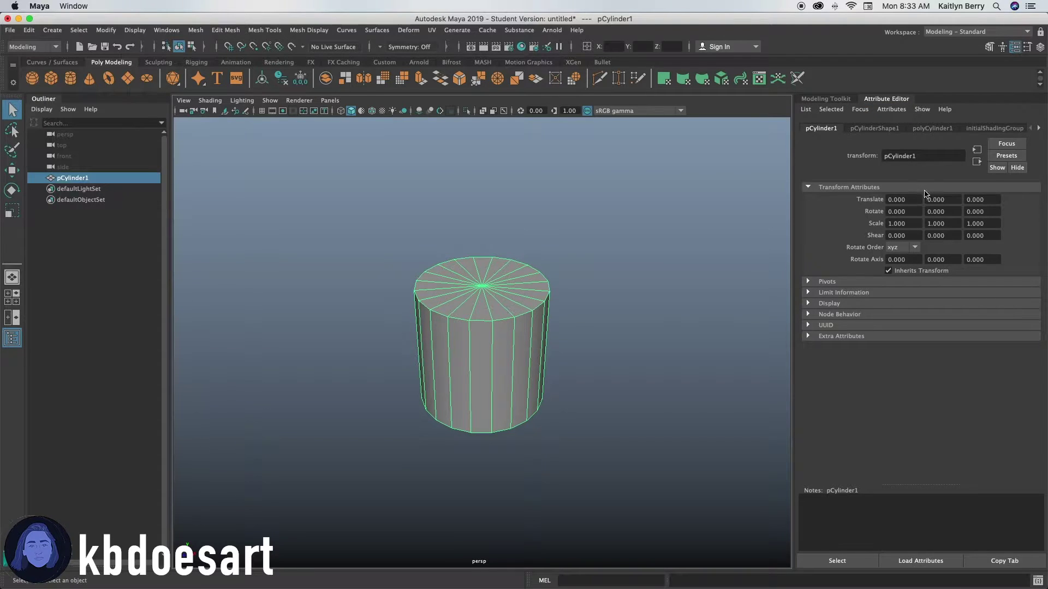
{"action": "left_click", "coordinate": [933, 128]}
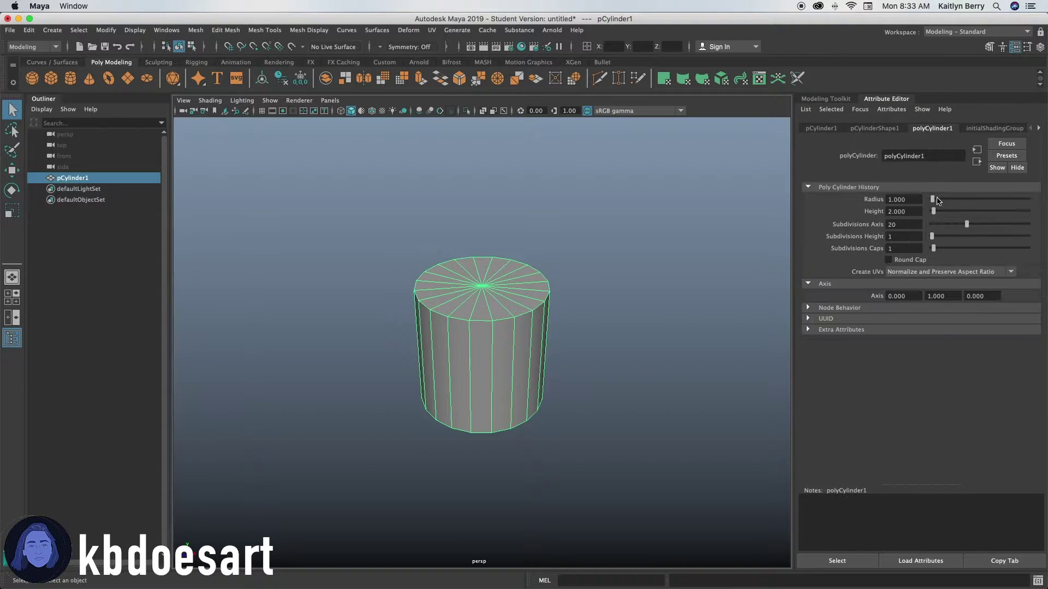
{"action": "left_click", "coordinate": [911, 237]}
{"action": "type", "text": "4"}
{"action": "key", "text": "Return"}
Increase the cylinder's height subdivisions to 8
{"action": "left_click_drag", "start_coordinate": [548, 423], "coordinate": [537, 371], "text": "alt"}
{"action": "left_click_drag", "start_coordinate": [909, 235], "coordinate": [865, 229]}
{"action": "type", "text": "8"}
{"action": "key", "text": "Return"}
Frame the cylinder in the side view and select all rows of side faces above the lowest one
{"action": "left_click_drag", "start_coordinate": [183, 309], "coordinate": [358, 370], "text": "alt"}
{"action": "right_click_drag", "start_coordinate": [475, 277], "coordinate": [476, 307]}
{"action": "left_click_drag", "start_coordinate": [353, 255], "coordinate": [603, 388]}
{"action": "key", "text": "space"}
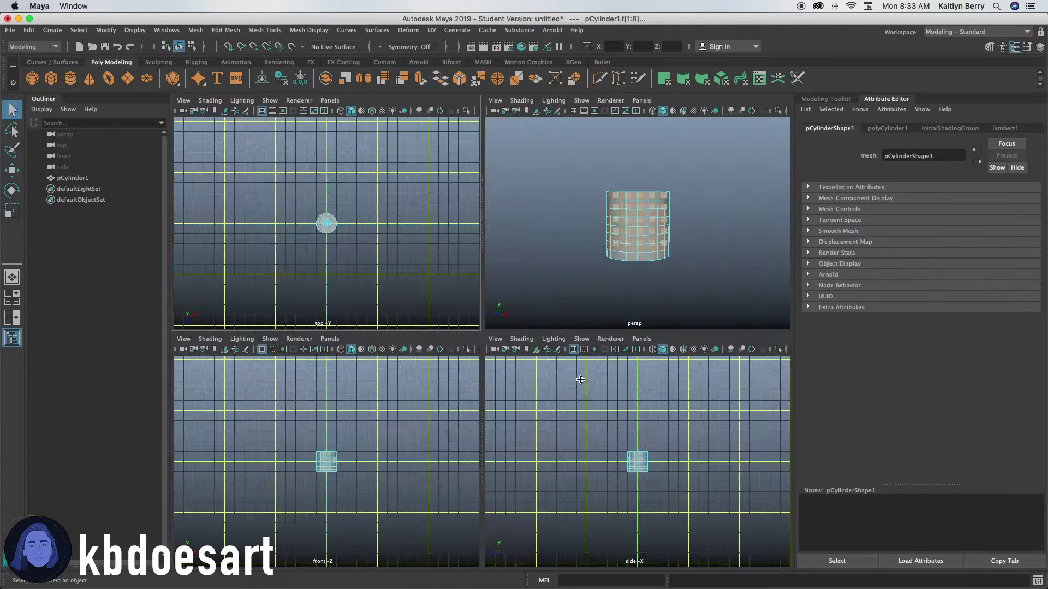
{"action": "key", "text": "space"}
{"action": "key", "text": "f"}
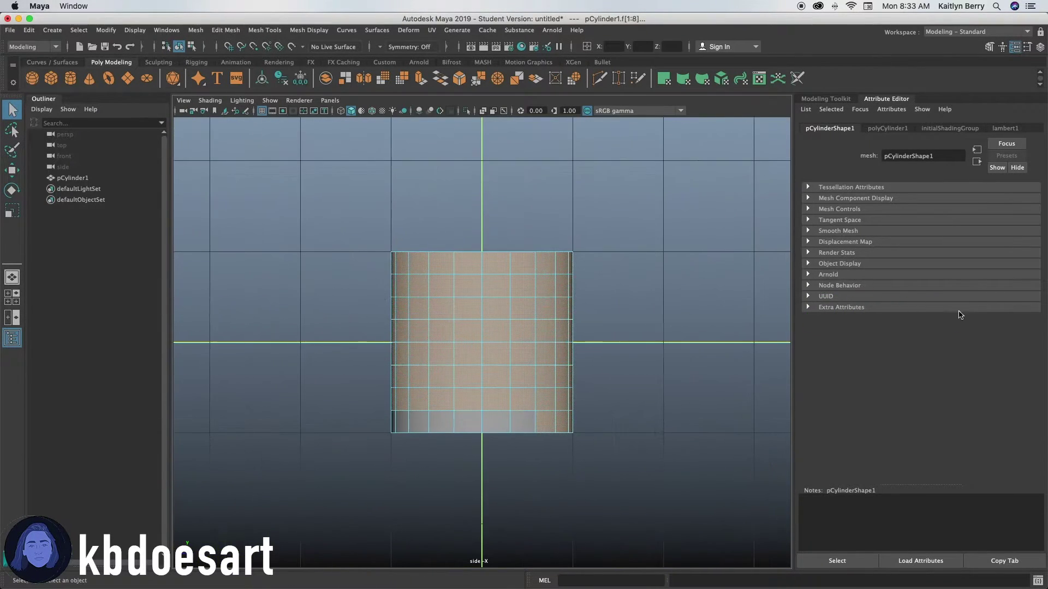
{"action": "left_click_drag", "start_coordinate": [300, 217], "coordinate": [735, 402]}
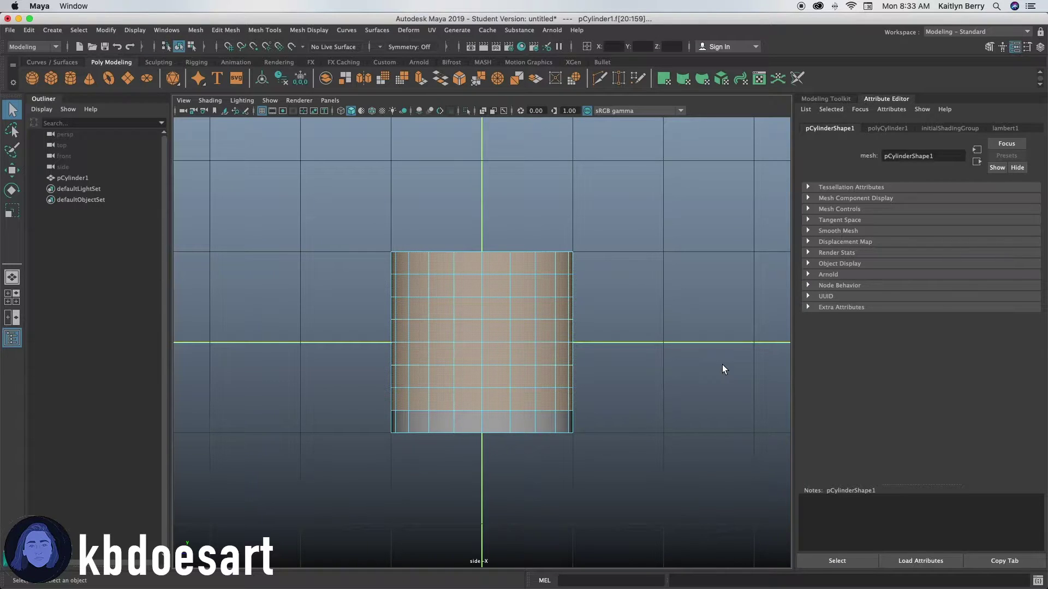
{"action": "scroll", "coordinate": [696, 375], "scroll_direction": "up", "scroll_amount": 1}
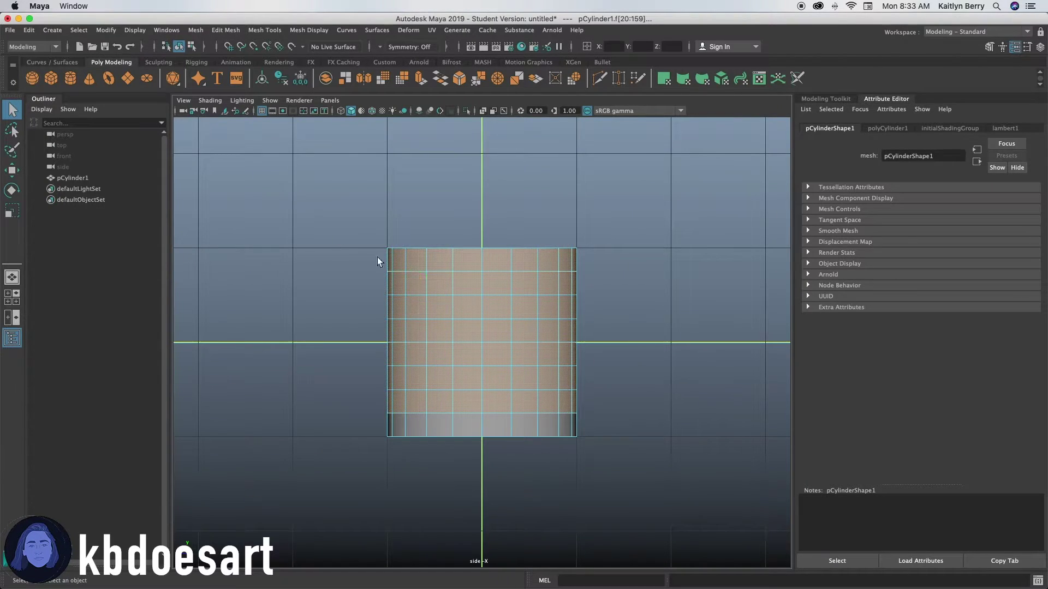
Select the cylinder's top vertex ring and scale it inward horizontally to about 0.6
{"action": "right_click_drag", "start_coordinate": [428, 276], "coordinate": [353, 277]}
{"action": "left_click_drag", "start_coordinate": [317, 219], "coordinate": [679, 265]}
{"action": "key", "text": "r"}
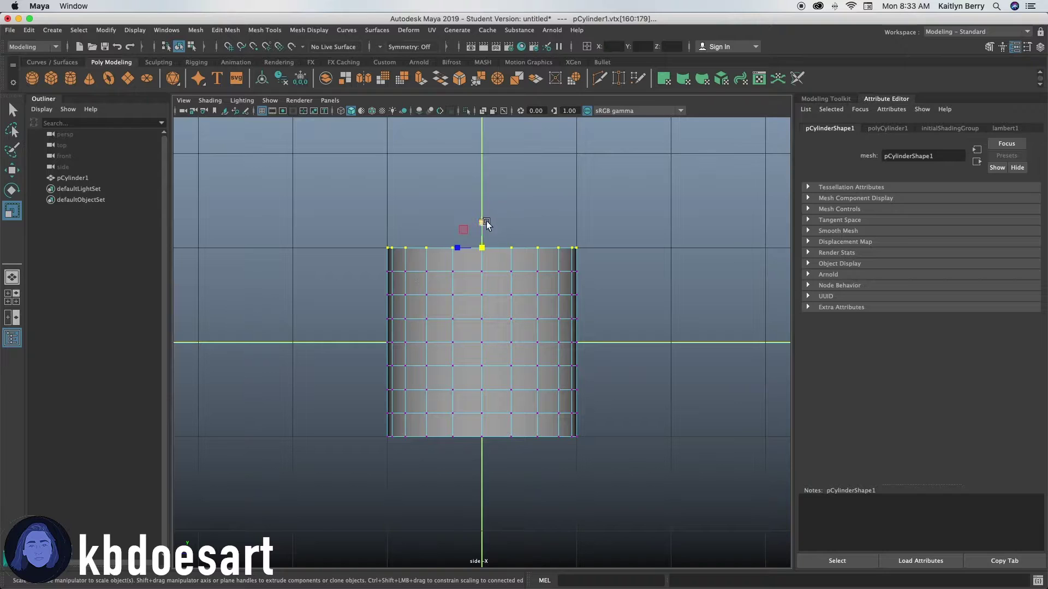
{"action": "left_click_drag", "start_coordinate": [482, 220], "coordinate": [485, 229]}
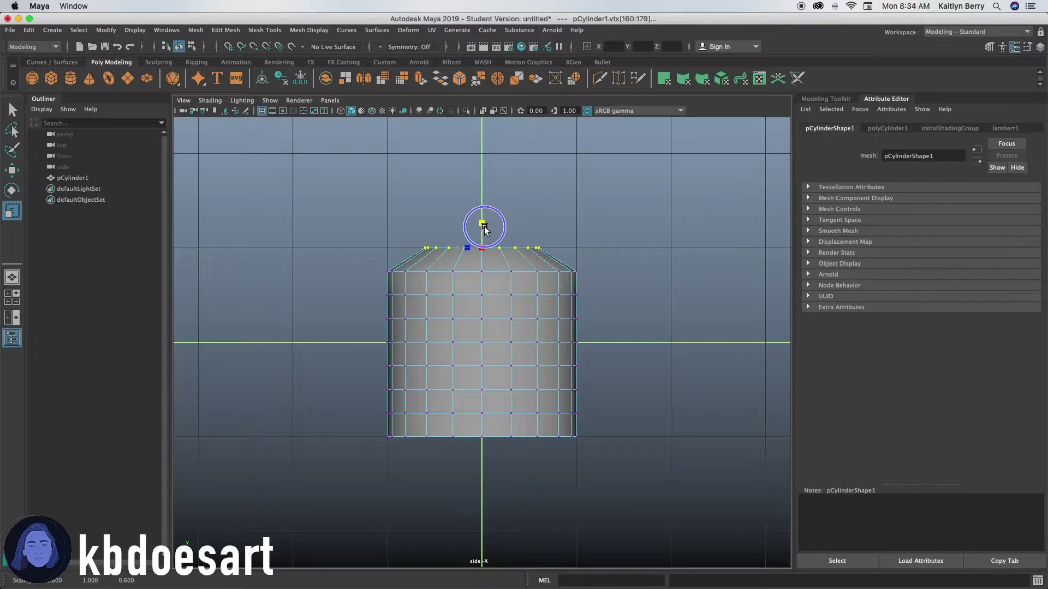
Taper the cylinder's lower half by scaling the inner vertex rows inward horizontally, dropping the lowest row from the selection each time
{"action": "left_click_drag", "start_coordinate": [344, 259], "coordinate": [632, 424]}
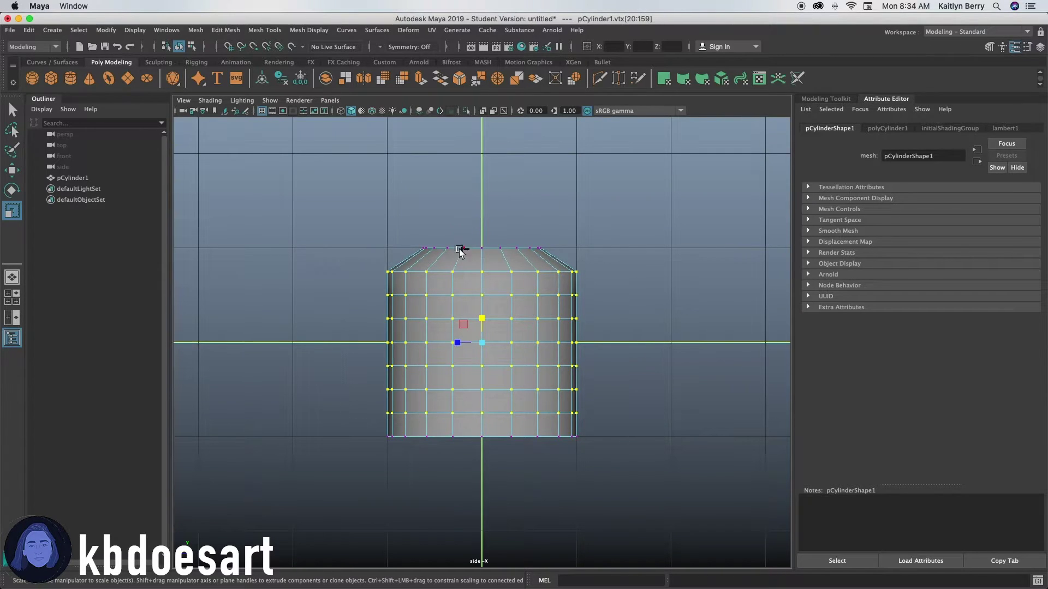
{"action": "left_click_drag", "start_coordinate": [481, 321], "coordinate": [480, 320]}
{"action": "left_click_drag", "start_coordinate": [354, 255], "coordinate": [662, 385]}
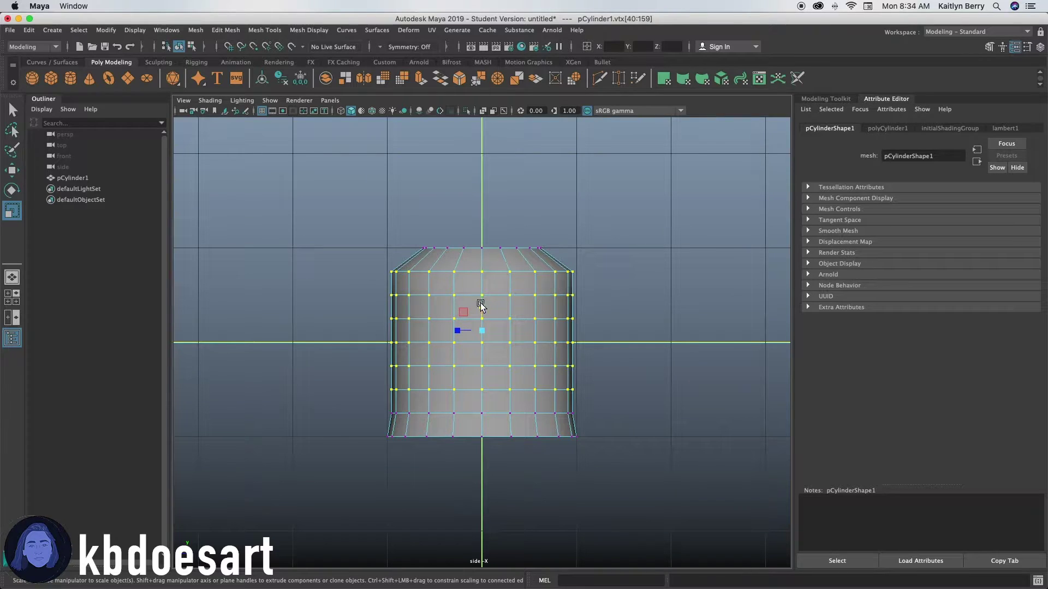
{"action": "left_click_drag", "start_coordinate": [481, 304], "coordinate": [482, 305], "text": "ctrl"}
{"action": "left_click_drag", "start_coordinate": [370, 255], "coordinate": [647, 383]}
{"action": "left_click_drag", "start_coordinate": [482, 295], "coordinate": [479, 293], "text": "ctrl"}
{"action": "left_click_drag", "start_coordinate": [366, 260], "coordinate": [628, 363]}
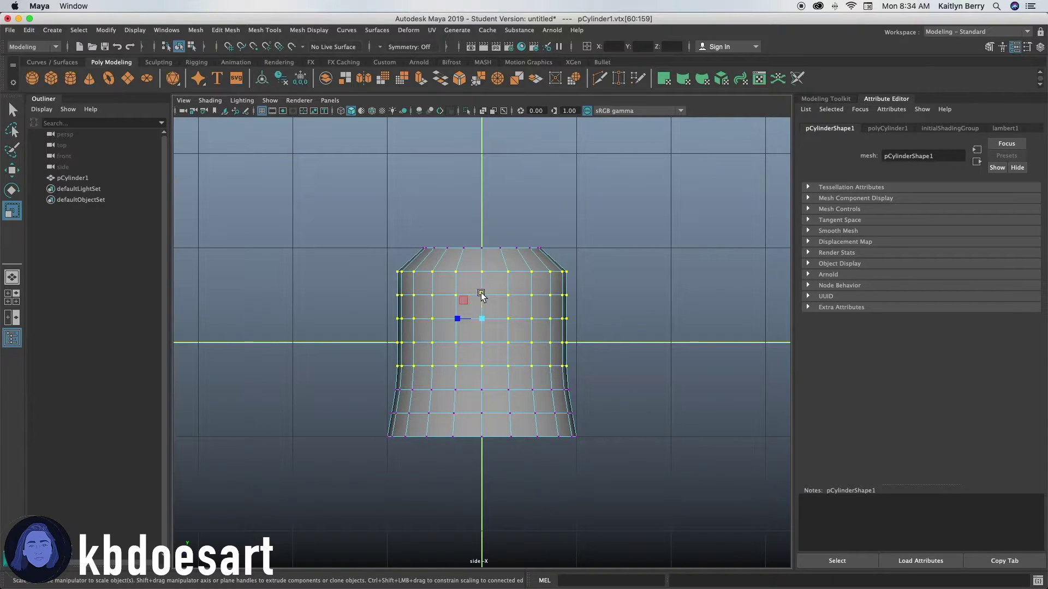
{"action": "left_click_drag", "start_coordinate": [480, 296], "coordinate": [480, 295], "text": "ctrl"}
{"action": "left_click_drag", "start_coordinate": [367, 263], "coordinate": [625, 357]}
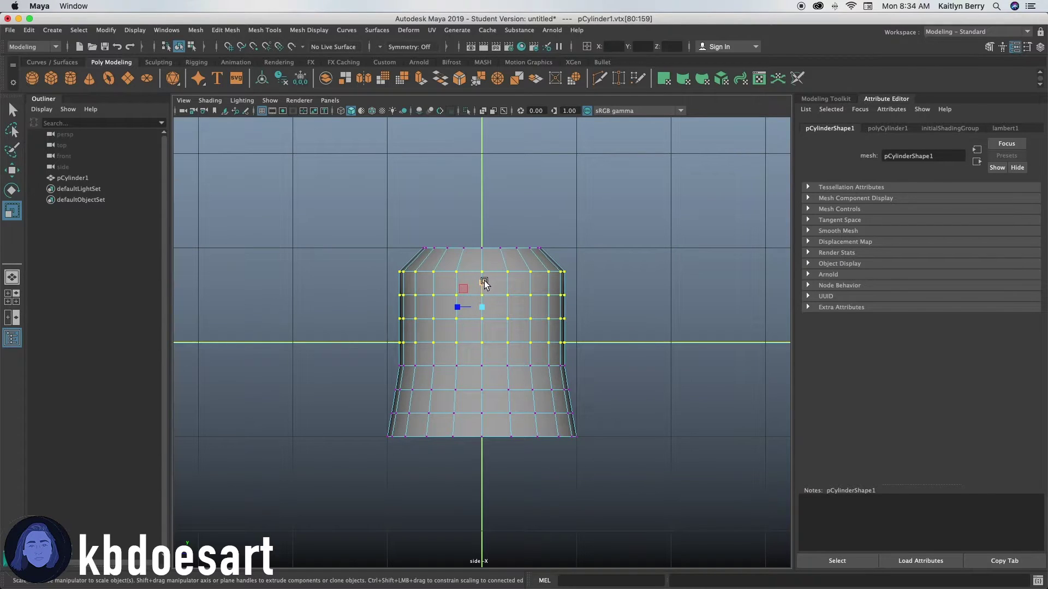
{"action": "left_click_drag", "start_coordinate": [483, 286], "coordinate": [482, 284], "text": "ctrl"}
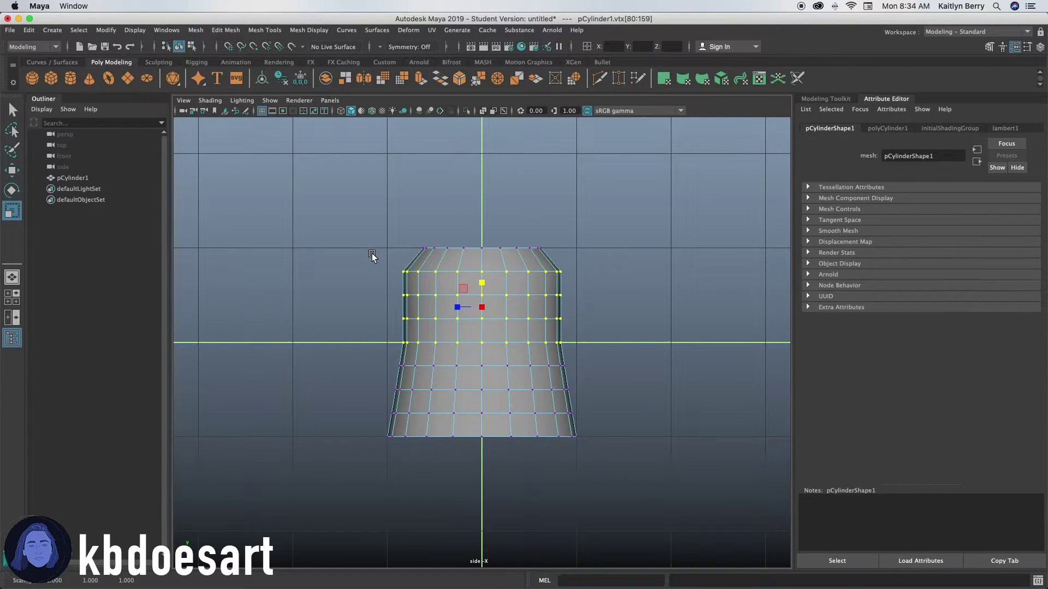
Continue the taper through the upper half by scaling the remaining vertex rows inward up to the ring just below the top
{"action": "left_click_drag", "start_coordinate": [372, 259], "coordinate": [599, 330]}
{"action": "left_click_drag", "start_coordinate": [480, 273], "coordinate": [480, 274], "text": "ctrl"}
{"action": "left_click_drag", "start_coordinate": [393, 271], "coordinate": [632, 297]}
{"action": "left_click_drag", "start_coordinate": [481, 260], "coordinate": [481, 264], "text": "ctrl"}
{"action": "left_click_drag", "start_coordinate": [399, 262], "coordinate": [582, 283]}
{"action": "left_click_drag", "start_coordinate": [485, 250], "coordinate": [486, 254], "text": "ctrl"}
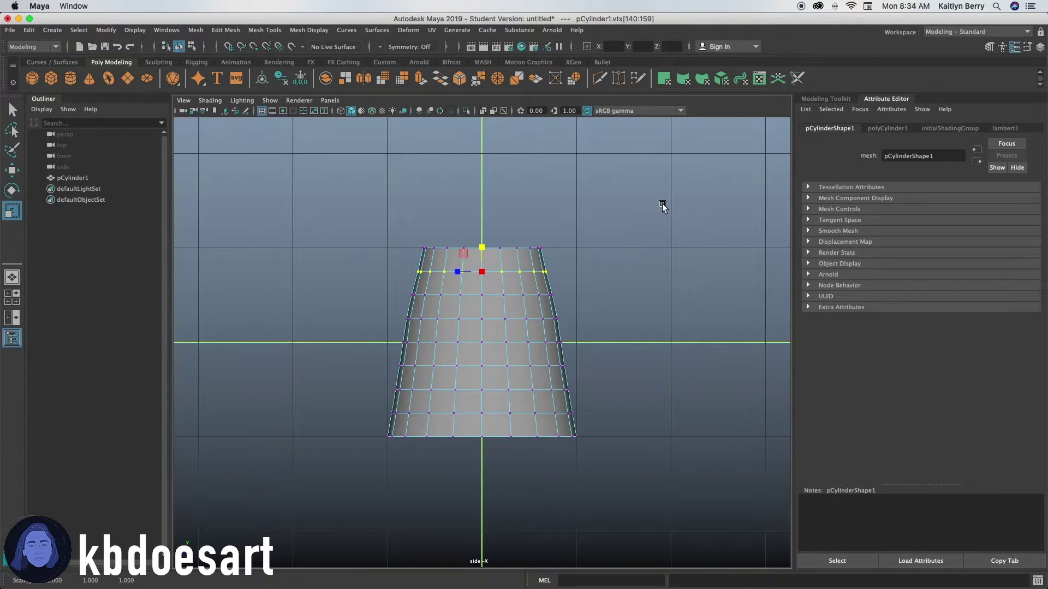
{"action": "left_click", "coordinate": [607, 423]}
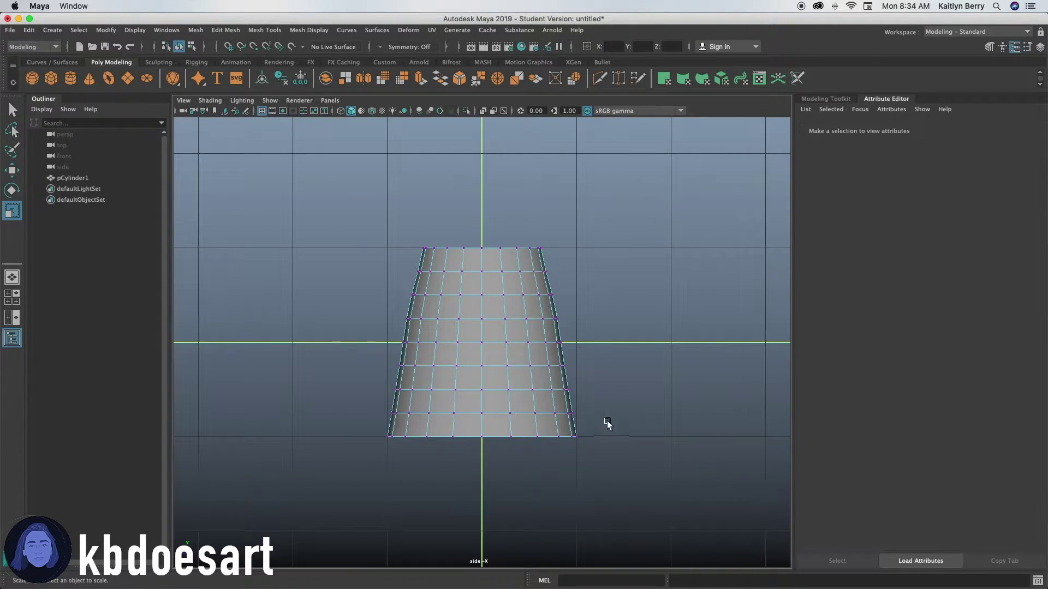
Scale the third vertex ring from the top slightly in the horizontal directions to even out the taper
{"action": "double_click", "coordinate": [505, 296]}
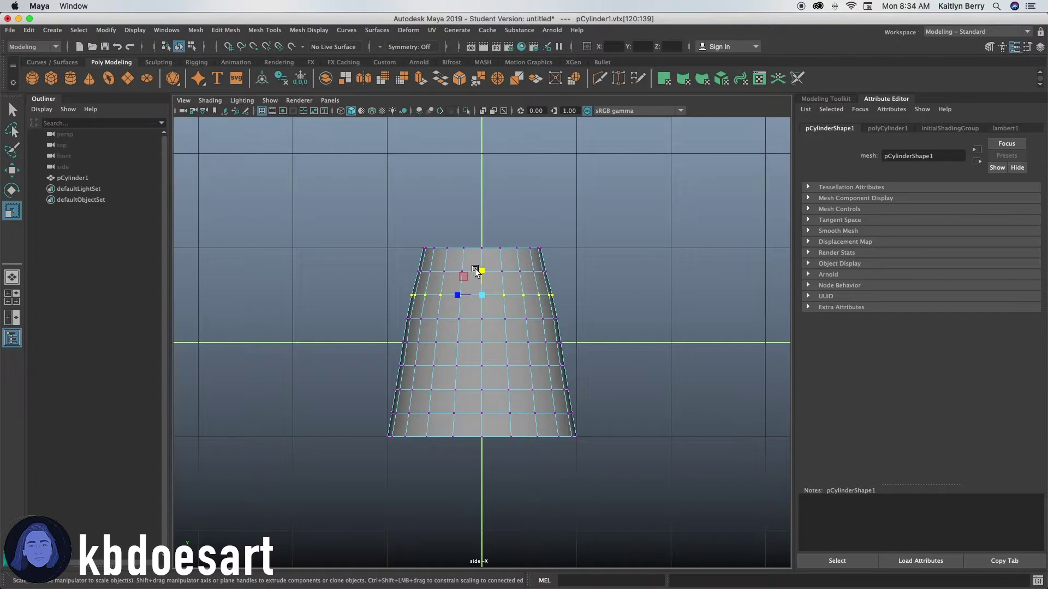
{"action": "left_click_drag", "start_coordinate": [476, 275], "coordinate": [480, 274], "text": "ctrl"}
{"action": "left_click", "coordinate": [559, 260]}
{"action": "left_click", "coordinate": [541, 307]}
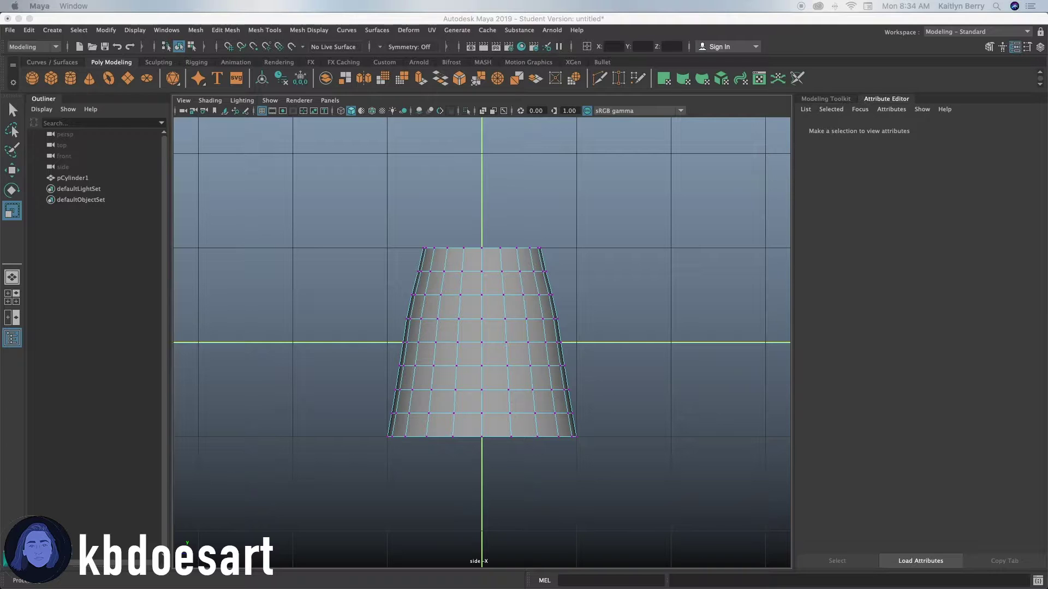
Return to the perspective view and switch the tapered body to face selection
{"action": "left_click", "coordinate": [505, 294]}
{"action": "key", "text": "space"}
{"action": "key", "text": "space"}
{"action": "left_click_drag", "start_coordinate": [522, 272], "coordinate": [453, 311], "text": "alt"}
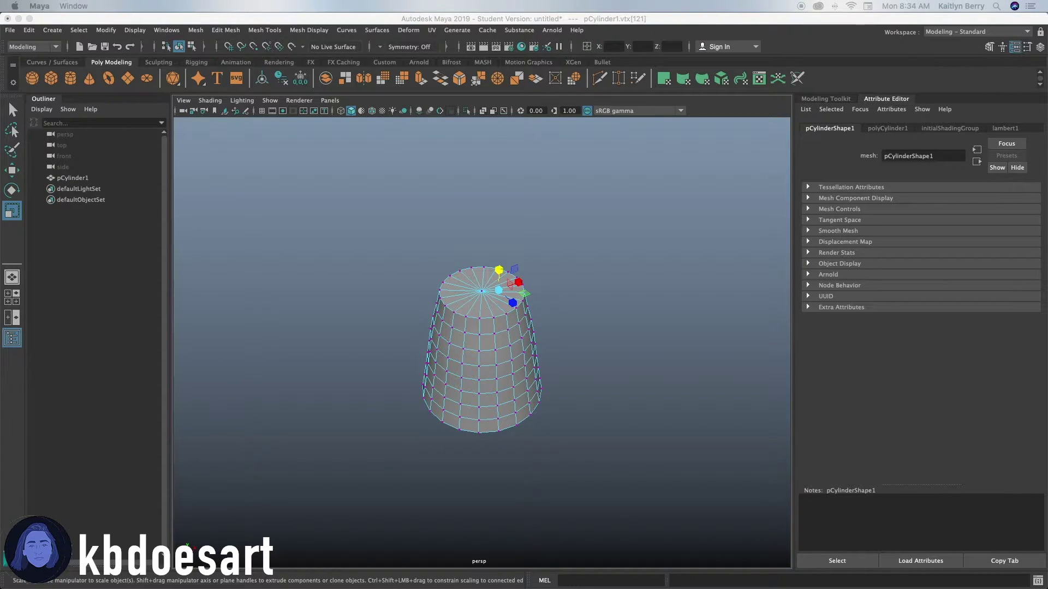
{"action": "left_click_drag", "start_coordinate": [459, 417], "coordinate": [469, 415], "text": "alt"}
{"action": "left_click", "coordinate": [499, 316]}
{"action": "key", "text": "F11"}
{"action": "right_click_drag", "start_coordinate": [510, 278], "coordinate": [514, 324]}
{"action": "left_click", "coordinate": [553, 310]}
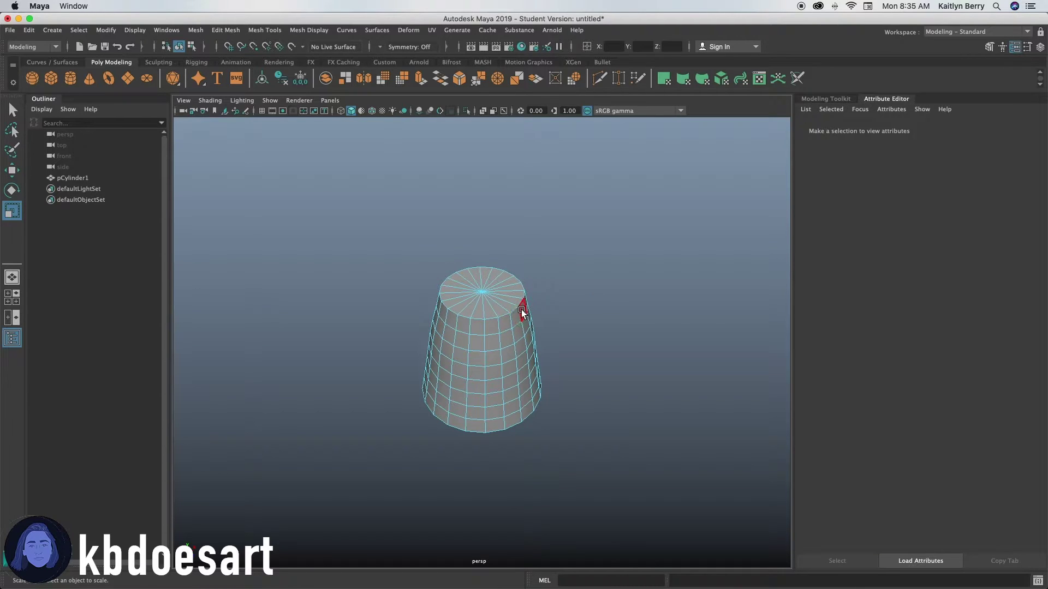
Select the side faces on one half of the body and pull them outward along Z to stretch it into an oval
{"action": "left_click_drag", "start_coordinate": [522, 312], "coordinate": [472, 328]}
{"action": "left_click_drag", "start_coordinate": [637, 322], "coordinate": [540, 331], "text": "alt"}
{"action": "right_click_drag", "start_coordinate": [540, 331], "coordinate": [486, 447], "text": "alt"}
{"action": "mouse_move", "coordinate": [527, 338]}
{"action": "left_mouse_down"}
{"action": "mouse_move", "coordinate": [435, 335]}
{"action": "mouse_move", "coordinate": [440, 363]}
{"action": "mouse_move", "coordinate": [535, 351]}
{"action": "mouse_move", "coordinate": [538, 293]}
{"action": "mouse_move", "coordinate": [551, 351]}
{"action": "left_mouse_up"}
{"action": "left_click_drag", "start_coordinate": [420, 297], "coordinate": [414, 314], "text": "shift"}
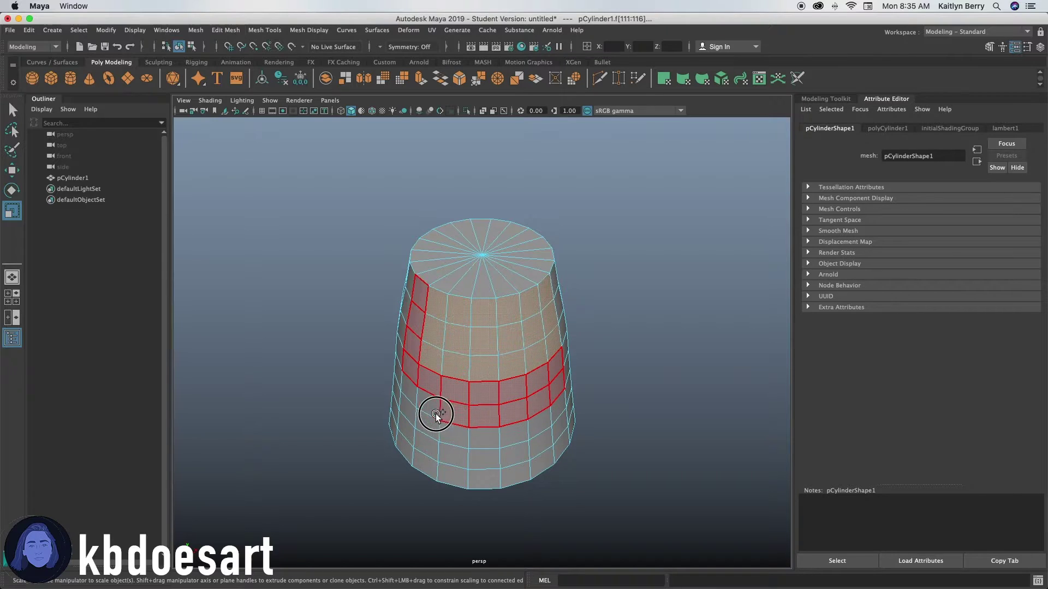
{"action": "mouse_move", "coordinate": [433, 413]}
{"action": "left_mouse_down"}
{"action": "mouse_move", "coordinate": [411, 401]}
{"action": "mouse_move", "coordinate": [439, 454]}
{"action": "left_mouse_up"}
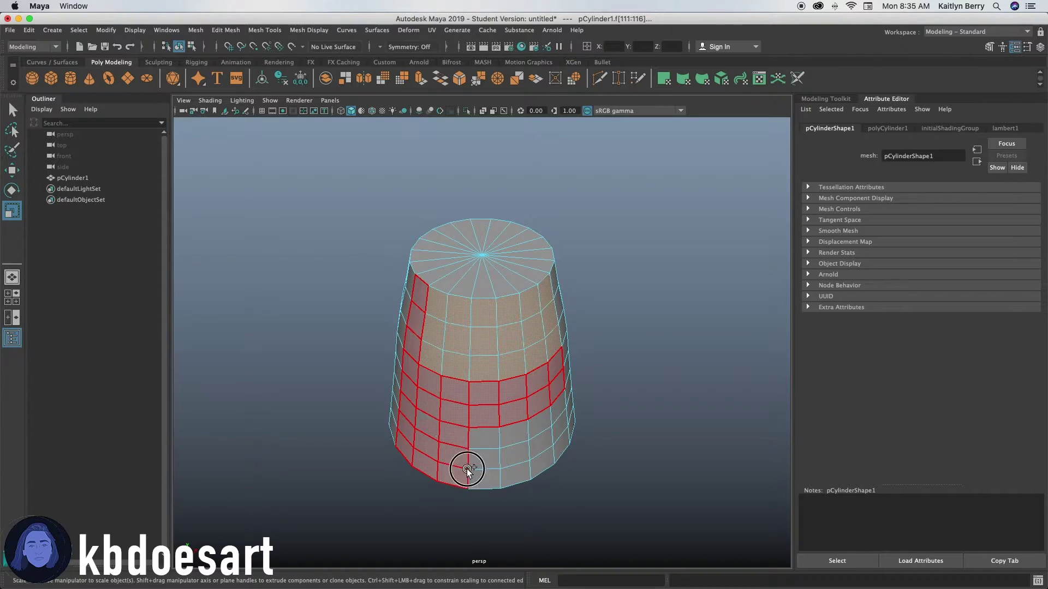
{"action": "left_click_drag", "start_coordinate": [541, 453], "coordinate": [558, 433], "text": "shift"}
{"action": "left_click_drag", "start_coordinate": [614, 344], "coordinate": [566, 378], "text": "alt"}
{"action": "key", "text": "w"}
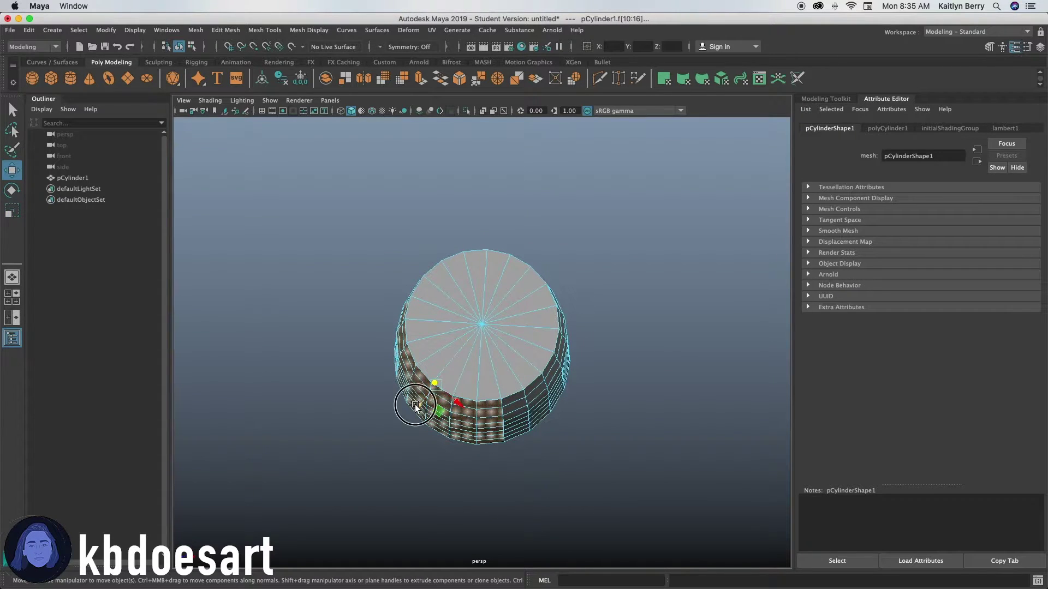
{"action": "left_click_drag", "start_coordinate": [434, 405], "coordinate": [357, 431]}
Examine the stretched body's oval shape from several angles
{"action": "left_click_drag", "start_coordinate": [499, 472], "coordinate": [453, 413], "text": "alt"}
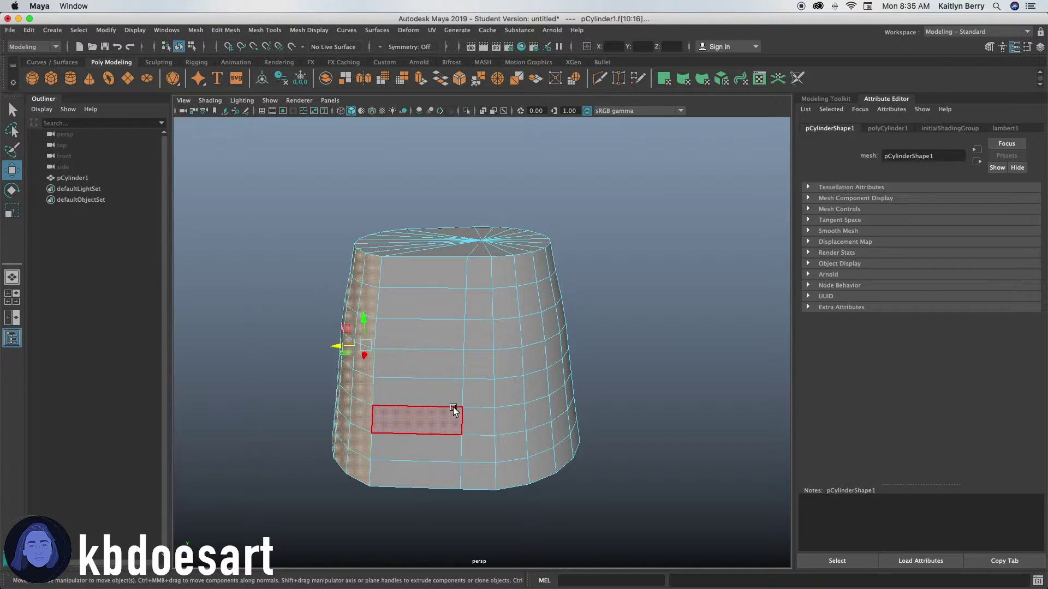
{"action": "left_click_drag", "start_coordinate": [453, 411], "coordinate": [485, 376], "text": "alt"}
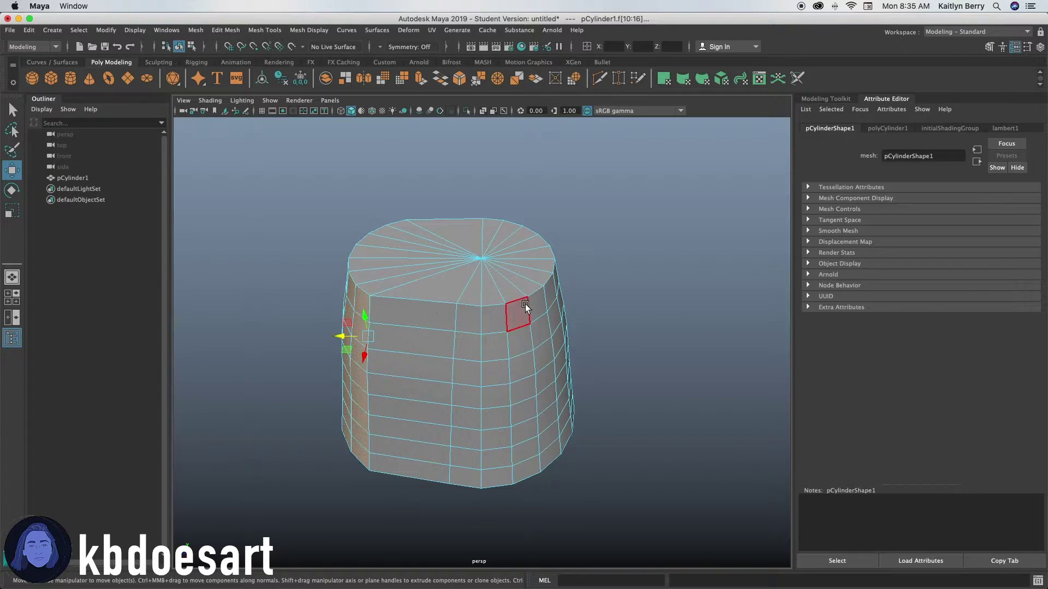
{"action": "left_click_drag", "start_coordinate": [567, 421], "coordinate": [455, 438], "text": "alt"}
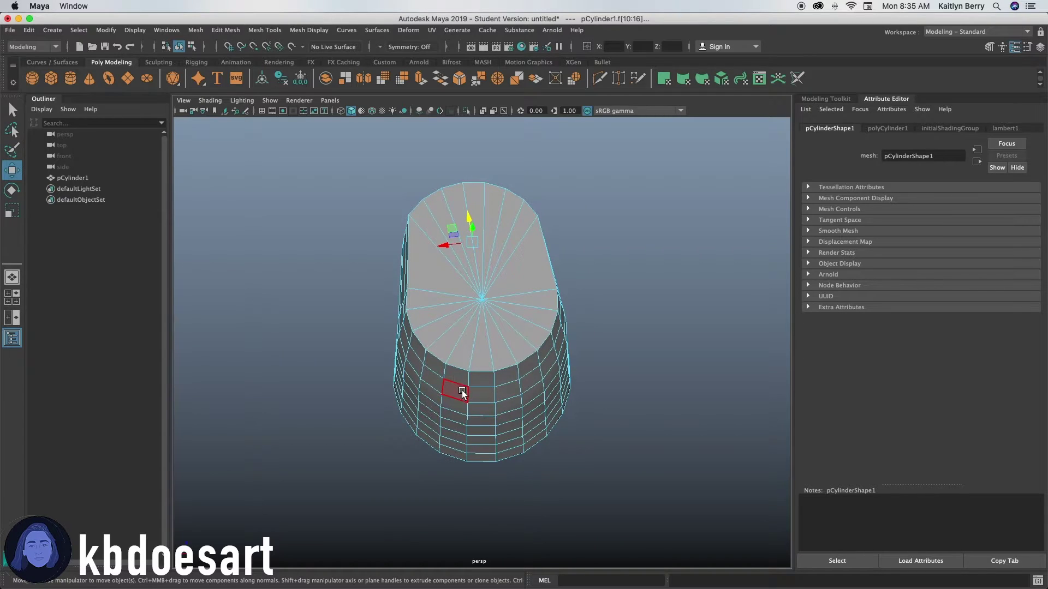
{"action": "left_click_drag", "start_coordinate": [485, 253], "coordinate": [526, 253], "text": "alt"}
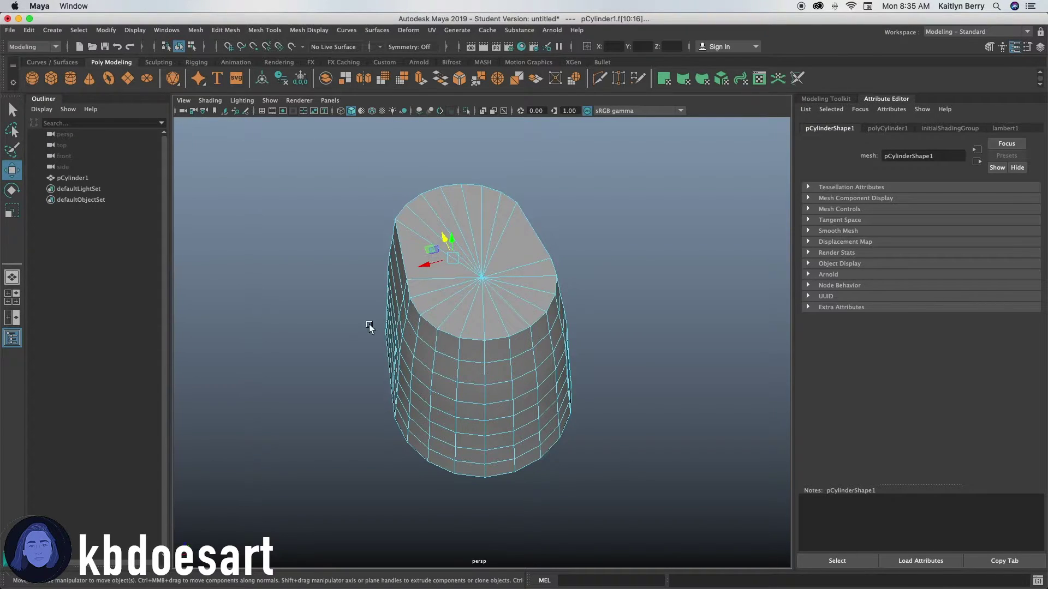
{"action": "left_click_drag", "start_coordinate": [524, 367], "coordinate": [622, 316], "text": "alt"}
{"action": "left_click", "coordinate": [528, 278]}
{"action": "left_click_drag", "start_coordinate": [550, 290], "coordinate": [506, 349], "text": "alt"}
Create a polygon sphere and move it up to the top of the body
{"action": "left_click", "coordinate": [35, 76]}
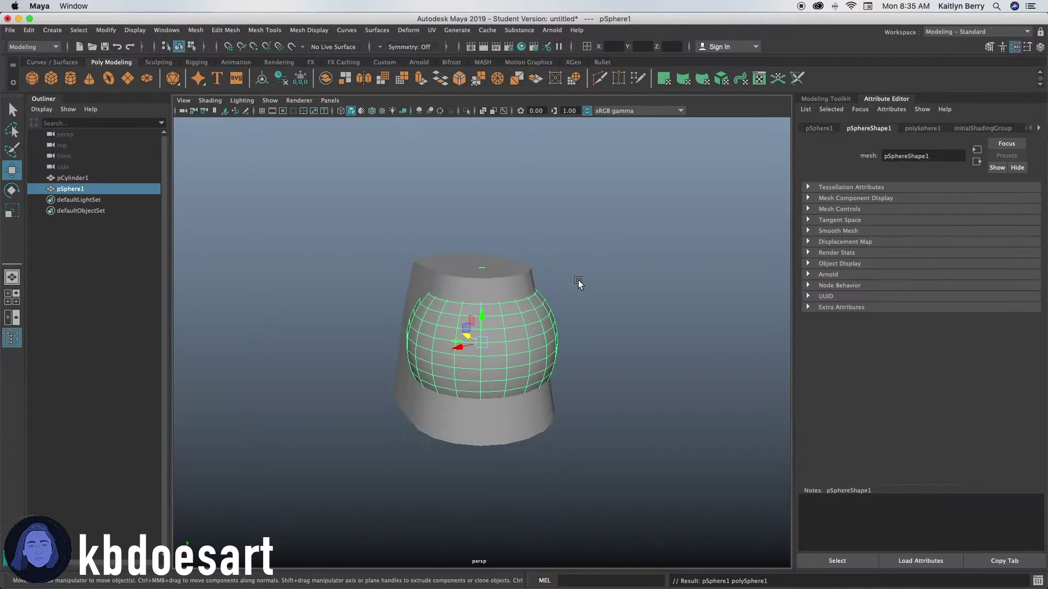
{"action": "middle_click_drag", "start_coordinate": [578, 281], "coordinate": [575, 320], "text": "alt"}
{"action": "left_click_drag", "start_coordinate": [502, 381], "coordinate": [516, 296]}
Scale the sphere into a flattened oval wider than the body and position it centrally over the body's top
{"action": "key", "text": "r"}
{"action": "left_click_drag", "start_coordinate": [424, 364], "coordinate": [487, 347], "text": "alt"}
{"action": "key", "text": "w"}
{"action": "left_click_drag", "start_coordinate": [517, 270], "coordinate": [470, 309]}
{"action": "key", "text": "r"}
{"action": "key", "text": "w"}
{"action": "mouse_move", "coordinate": [601, 416]}
{"action": "left_mouse_down", "text": "alt"}
{"action": "mouse_move", "coordinate": [552, 382]}
{"action": "mouse_move", "coordinate": [552, 437]}
{"action": "mouse_move", "coordinate": [620, 421]}
{"action": "mouse_move", "coordinate": [603, 400]}
{"action": "left_mouse_up", "text": "alt"}
Delete the faces of the sphere's upper half in the side view, leaving an open bowl
{"action": "right_click_drag", "start_coordinate": [533, 279], "coordinate": [347, 273]}
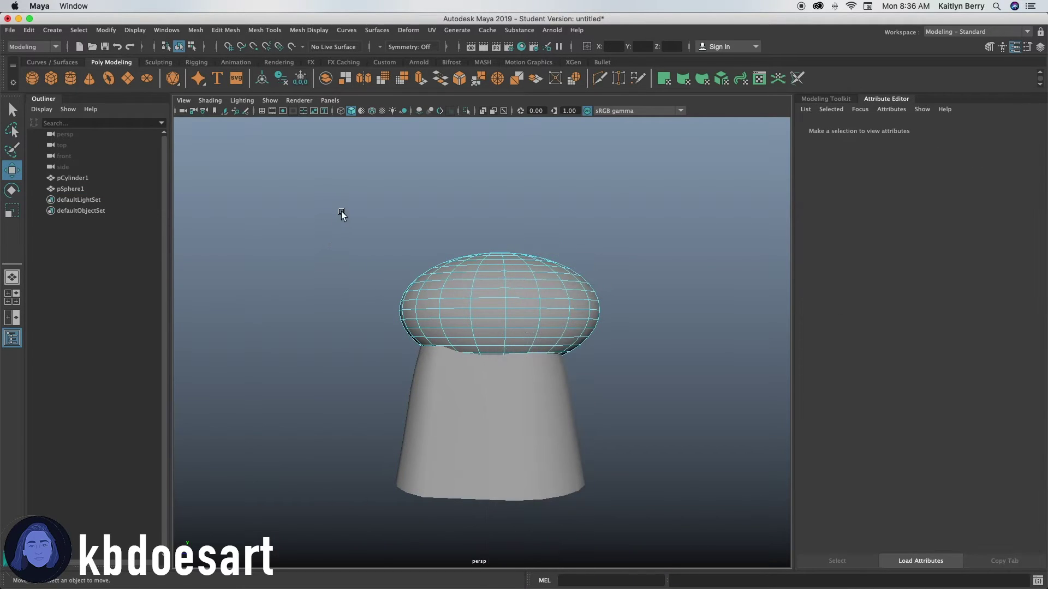
{"action": "left_click_drag", "start_coordinate": [340, 213], "coordinate": [620, 205]}
{"action": "key", "text": "space"}
{"action": "key", "text": "space"}
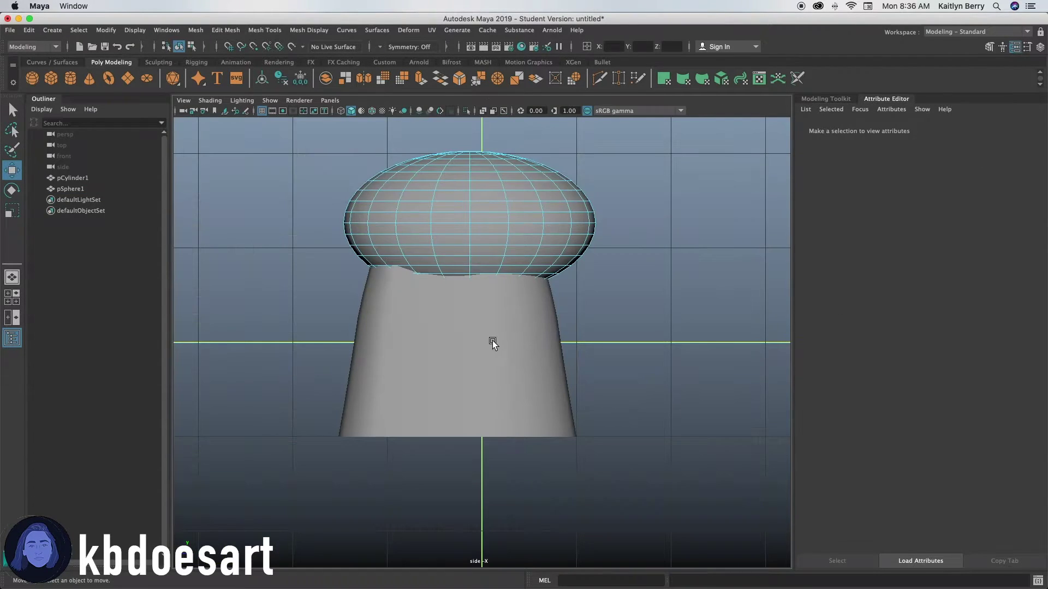
{"action": "left_click_drag", "start_coordinate": [264, 129], "coordinate": [692, 210]}
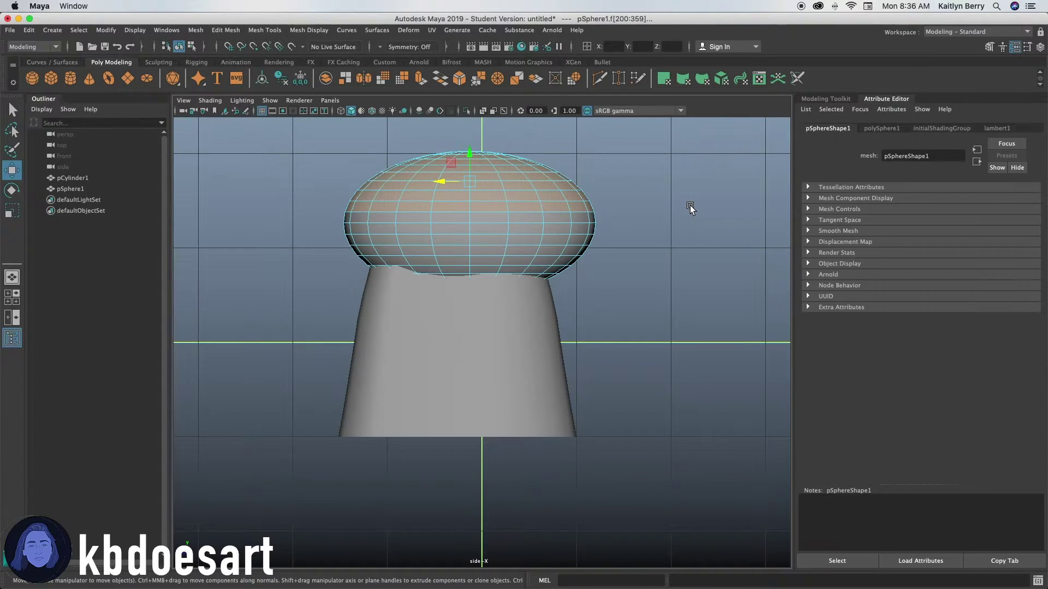
{"action": "left_click", "coordinate": [690, 206]}
{"action": "key", "text": "space"}
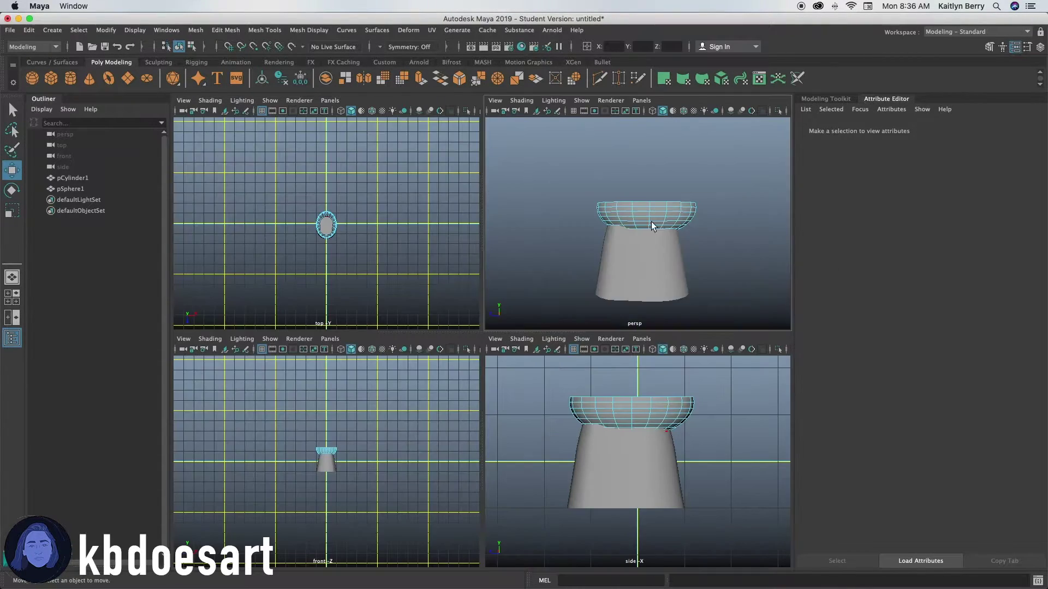
{"action": "key", "text": "space"}
Extrude all the bowl's faces to give its wall a visible thickness
{"action": "left_click_drag", "start_coordinate": [639, 253], "coordinate": [532, 277], "text": "alt"}
{"action": "right_click_drag", "start_coordinate": [532, 277], "coordinate": [564, 263]}
{"action": "key", "text": "ctrl+e"}
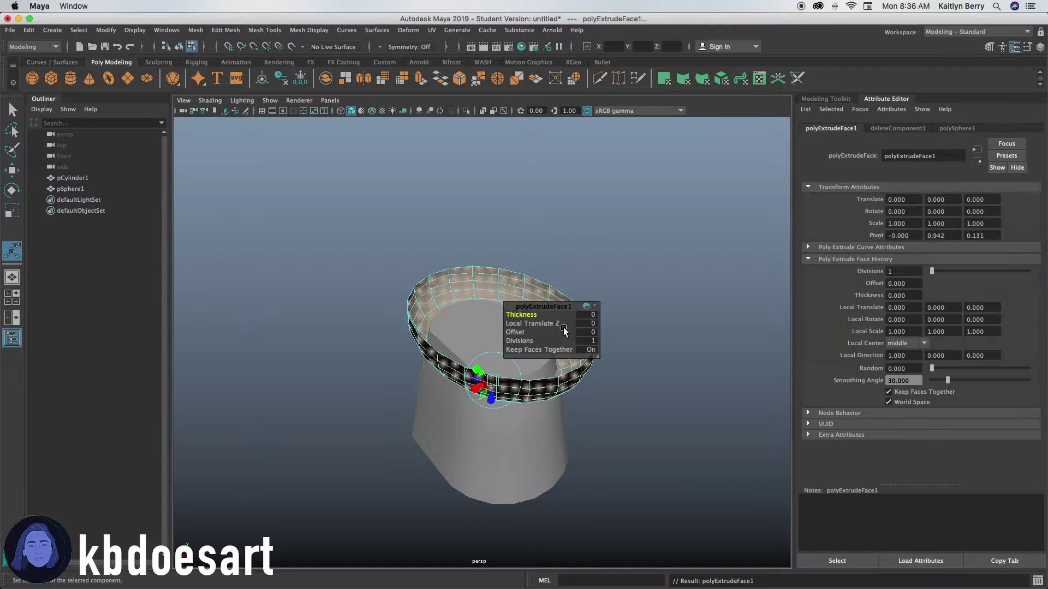
{"action": "left_click_drag", "start_coordinate": [520, 317], "coordinate": [527, 312]}
Scale the whole bowl down slightly on top of the body
{"action": "right_click_drag", "start_coordinate": [502, 280], "coordinate": [543, 254]}
{"action": "key", "text": "r"}
{"action": "left_click_drag", "start_coordinate": [496, 326], "coordinate": [471, 330]}
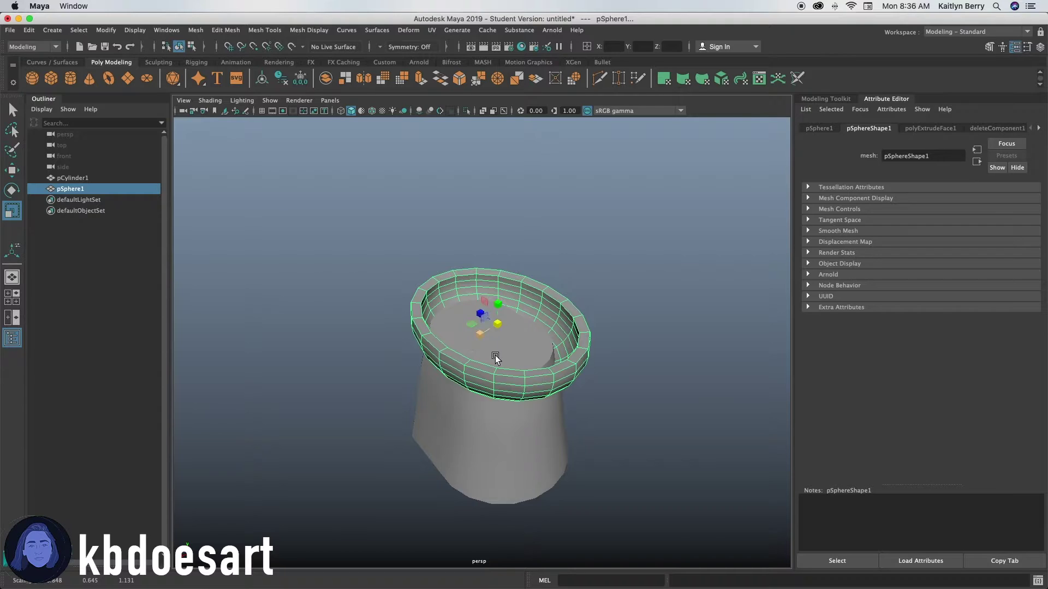
Move the tapered body vertically by about -0.048 so it sits slightly lower inside the bowl
{"action": "left_click_drag", "start_coordinate": [500, 363], "coordinate": [495, 280], "text": "alt"}
{"action": "key", "text": "w"}
{"action": "left_click_drag", "start_coordinate": [494, 295], "coordinate": [517, 358], "text": "alt"}
{"action": "left_click_drag", "start_coordinate": [521, 412], "coordinate": [473, 372], "text": "alt"}
{"action": "left_click", "coordinate": [473, 372]}
{"action": "left_click_drag", "start_coordinate": [451, 405], "coordinate": [444, 423], "text": "alt"}
{"action": "right_click_drag", "start_coordinate": [444, 423], "coordinate": [598, 397], "text": "alt"}
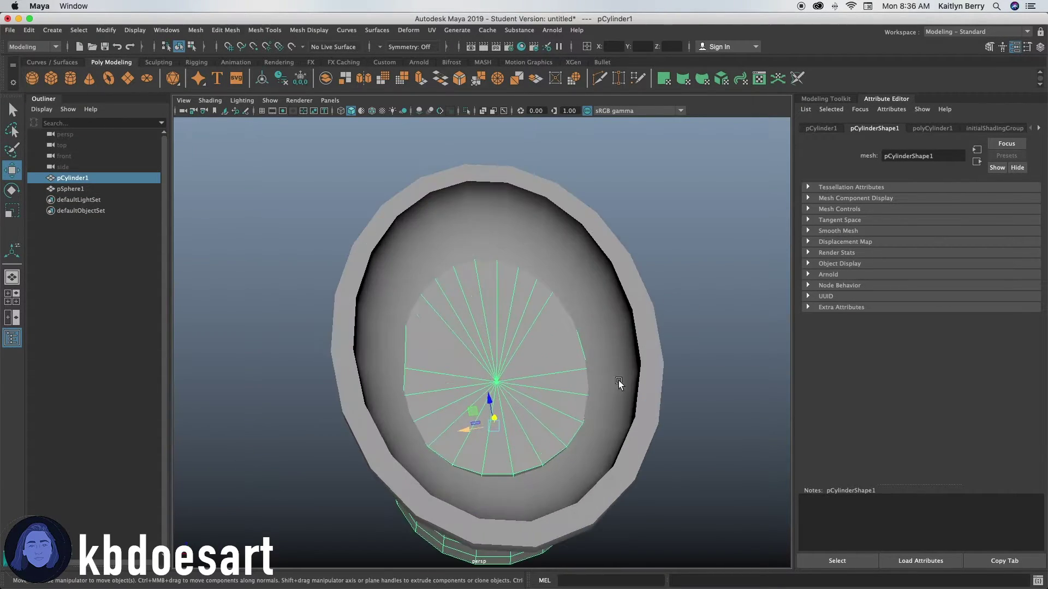
{"action": "left_click_drag", "start_coordinate": [599, 396], "coordinate": [496, 378], "text": "alt"}
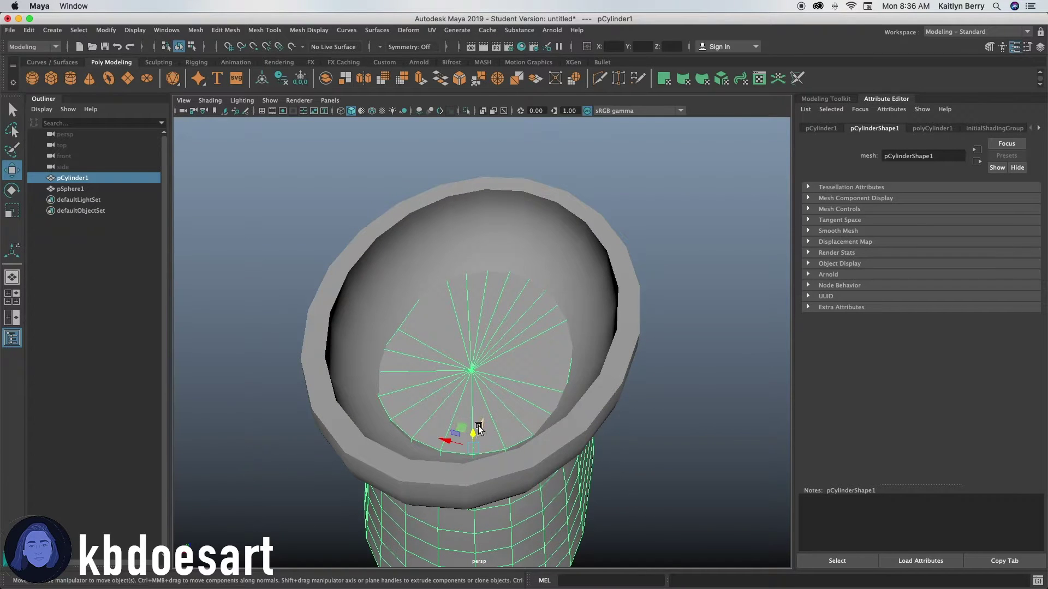
{"action": "left_click_drag", "start_coordinate": [472, 433], "coordinate": [507, 439]}
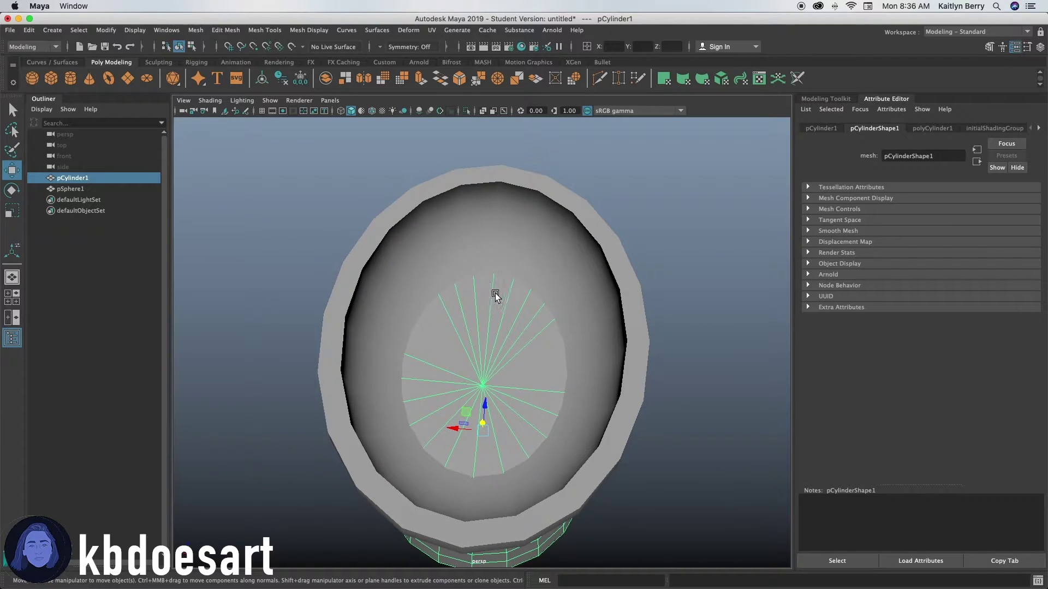
Add a second polygon sphere, scale it down and position it inside the bowl over the body's top
{"action": "left_click", "coordinate": [27, 80]}
{"action": "left_click_drag", "start_coordinate": [491, 432], "coordinate": [390, 416], "text": "alt"}
{"action": "key", "text": "r"}
{"action": "key", "text": "w"}
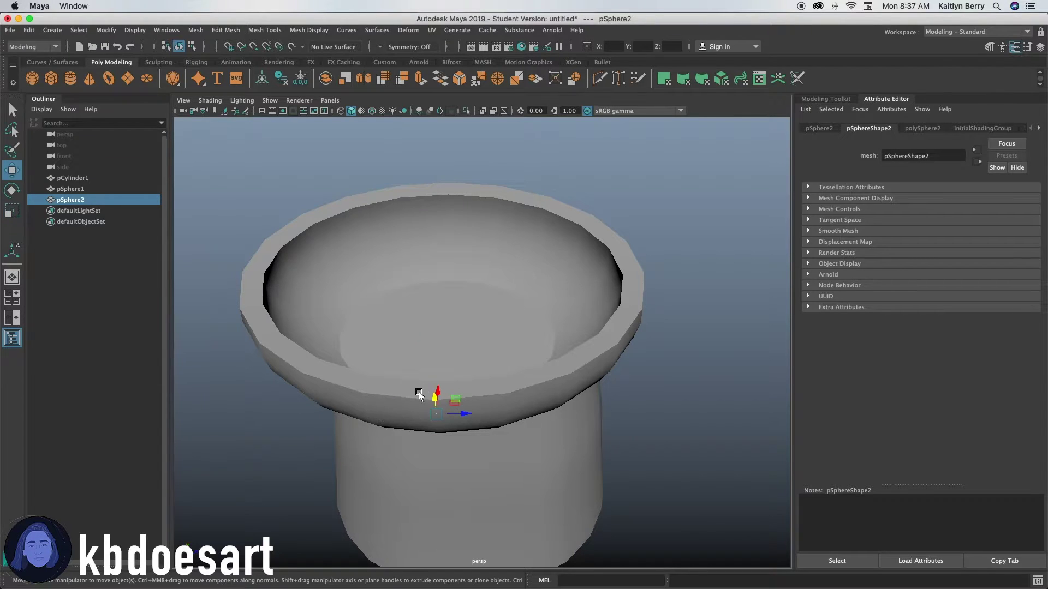
{"action": "left_click_drag", "start_coordinate": [437, 392], "coordinate": [438, 388]}
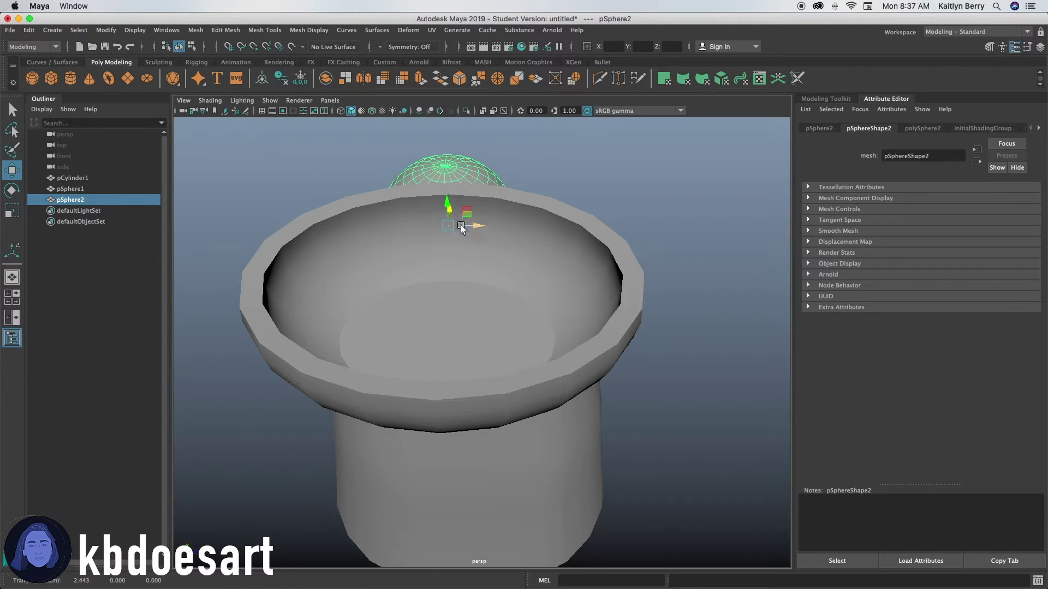
{"action": "key", "text": "super+z"}
{"action": "left_click_drag", "start_coordinate": [449, 441], "coordinate": [536, 409], "text": "alt"}
{"action": "key", "text": "r"}
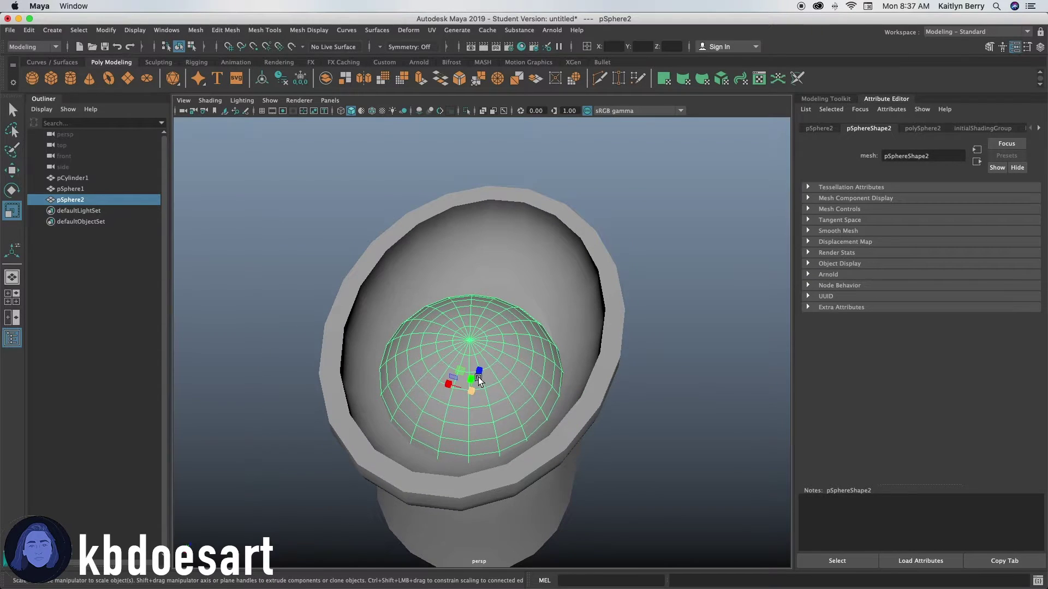
{"action": "left_click_drag", "start_coordinate": [478, 380], "coordinate": [409, 393]}
{"action": "key", "text": "w"}
{"action": "left_click_drag", "start_coordinate": [474, 375], "coordinate": [637, 366]}
Stretch the small sphere vertically into an egg of about 0.336 × 0.734 × 0.336 scale, tilt it about -15.4° in X and place it off-centre in the bowl
{"action": "key", "text": "r"}
{"action": "left_click_drag", "start_coordinate": [481, 333], "coordinate": [486, 304]}
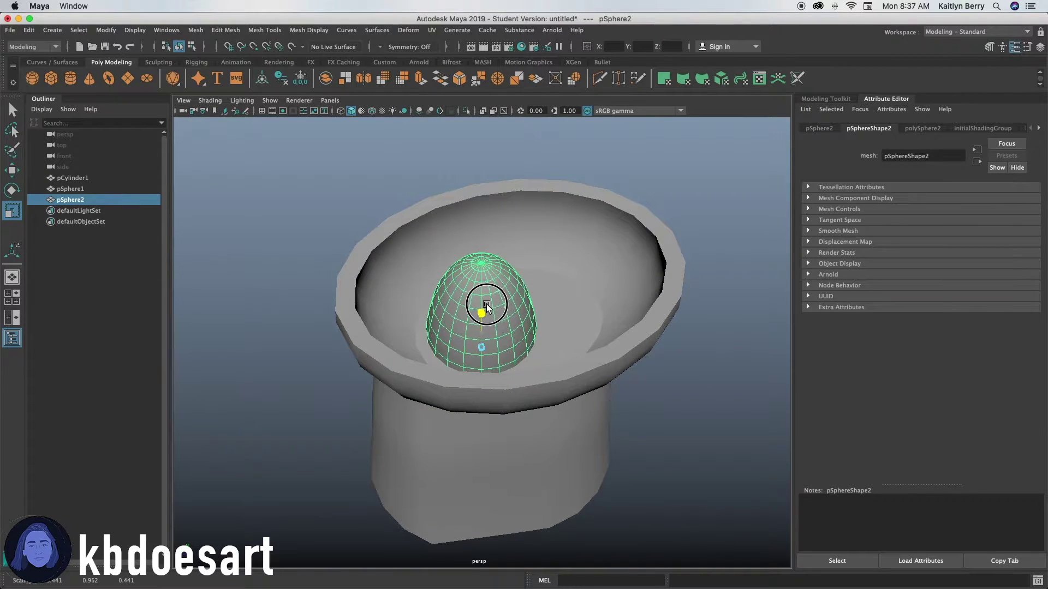
{"action": "mouse_move", "coordinate": [481, 344]}
{"action": "left_mouse_down"}
{"action": "mouse_move", "coordinate": [450, 342]}
{"action": "mouse_move", "coordinate": [480, 332]}
{"action": "left_mouse_up"}
{"action": "key", "text": "e"}
{"action": "key", "text": "w"}
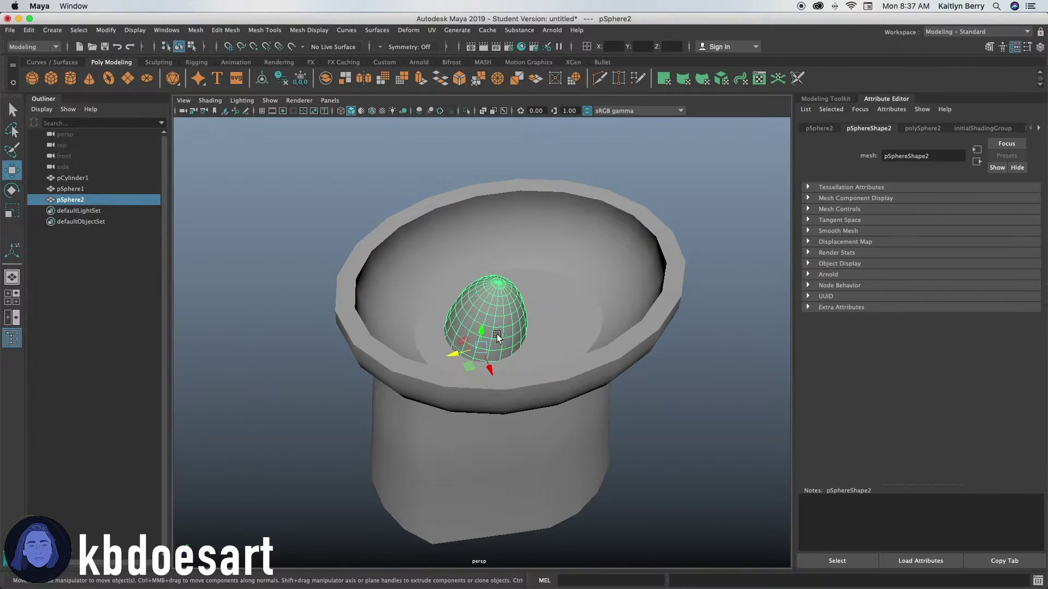
{"action": "key", "text": "e"}
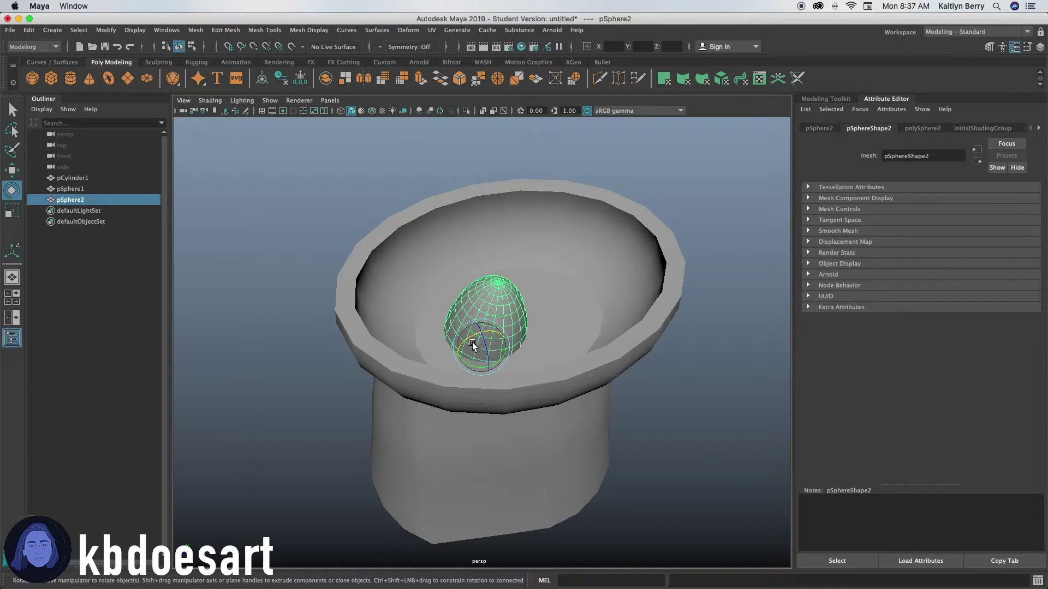
{"action": "left_click_drag", "start_coordinate": [472, 344], "coordinate": [482, 388]}
{"action": "key", "text": "w"}
Try to subtract the egg-shaped sphere from the body with a Boolean Difference
{"action": "left_click", "coordinate": [532, 330]}
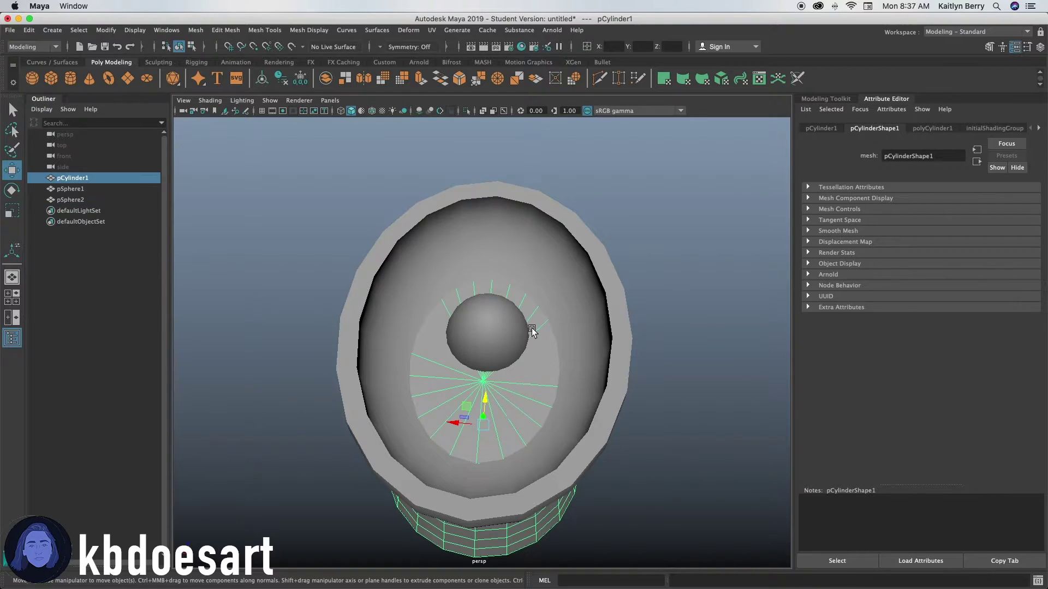
{"action": "left_click", "coordinate": [508, 347], "text": "shift"}
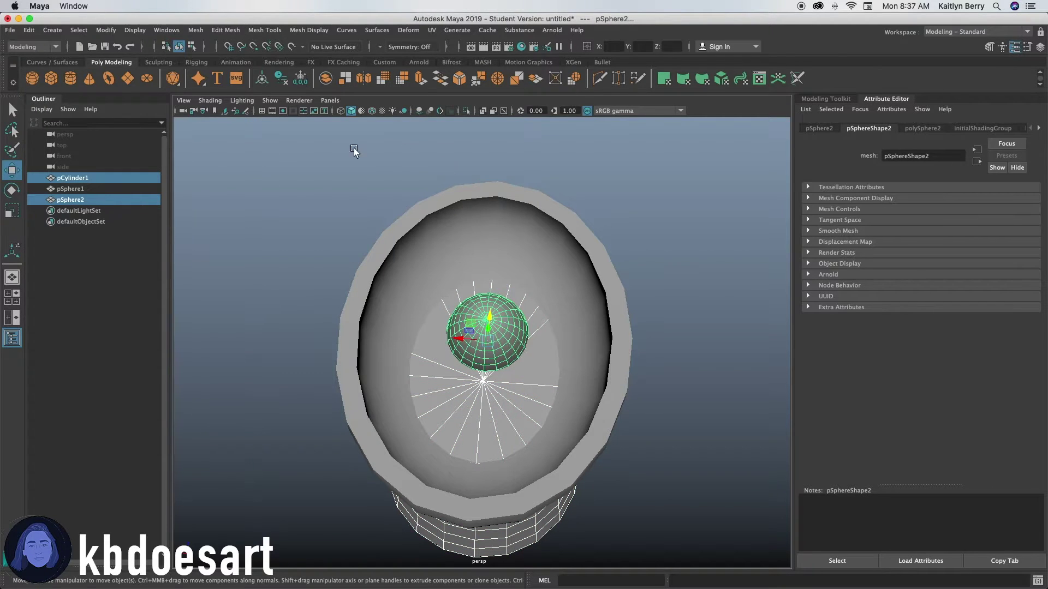
{"action": "left_click", "coordinate": [196, 31]}
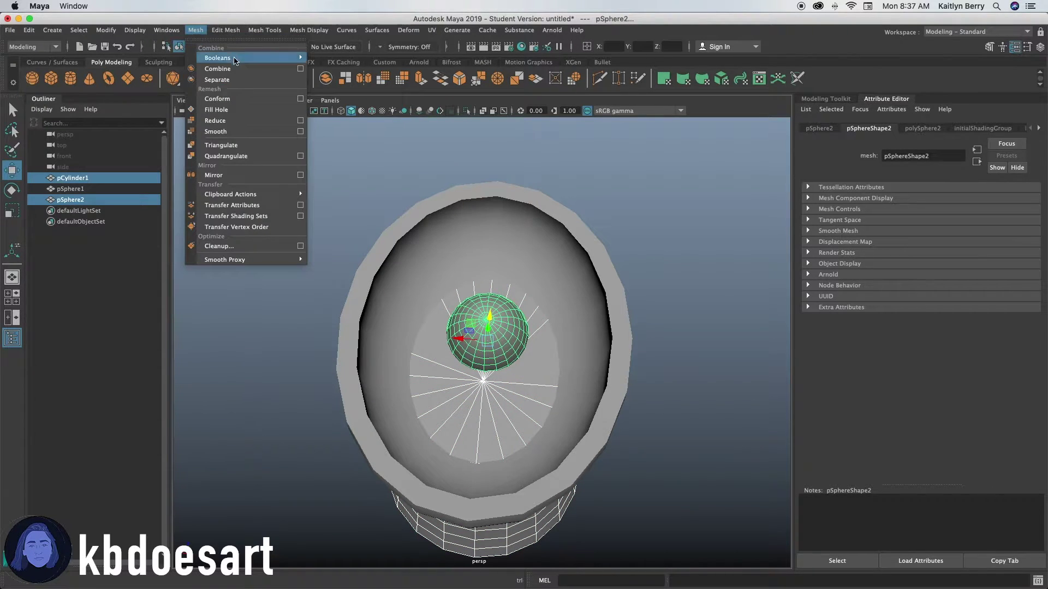
{"action": "mouse_move", "coordinate": [236, 60]}
{"action": "left_click", "coordinate": [341, 69]}
{"action": "left_click_drag", "start_coordinate": [620, 428], "coordinate": [677, 432], "text": "alt"}
{"action": "left_click", "coordinate": [578, 371]}
{"action": "left_click_drag", "start_coordinate": [578, 371], "coordinate": [435, 391], "text": "alt"}
{"action": "key", "text": "ctrl+z"}
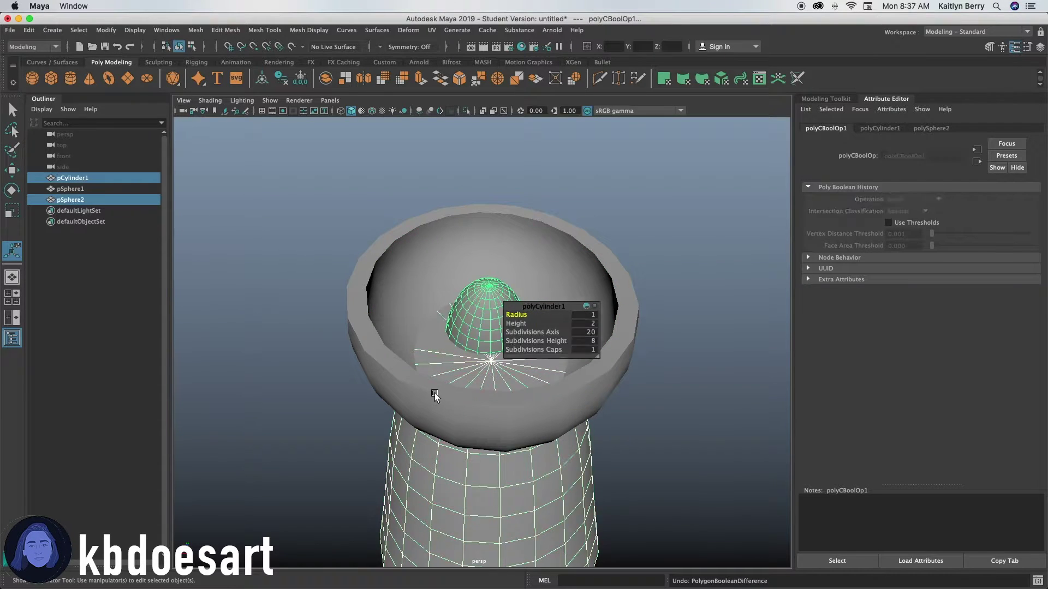
Duplicate the egg-shaped sphere in place, and subtract the original from the body with a Boolean Difference
{"action": "left_click", "coordinate": [514, 296]}
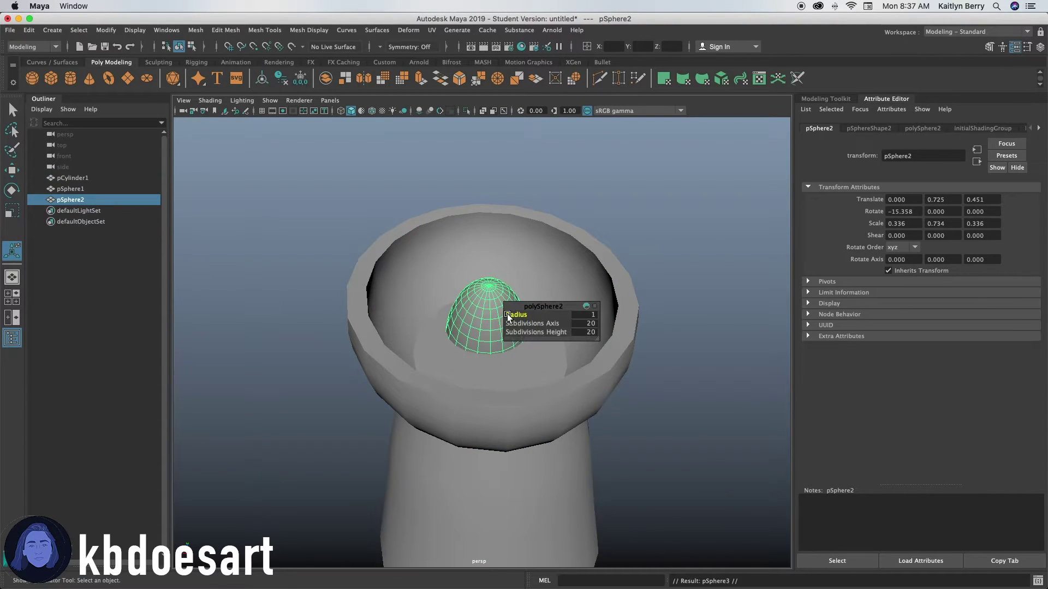
{"action": "key", "text": "ctrl+d"}
{"action": "left_click", "coordinate": [543, 369]}
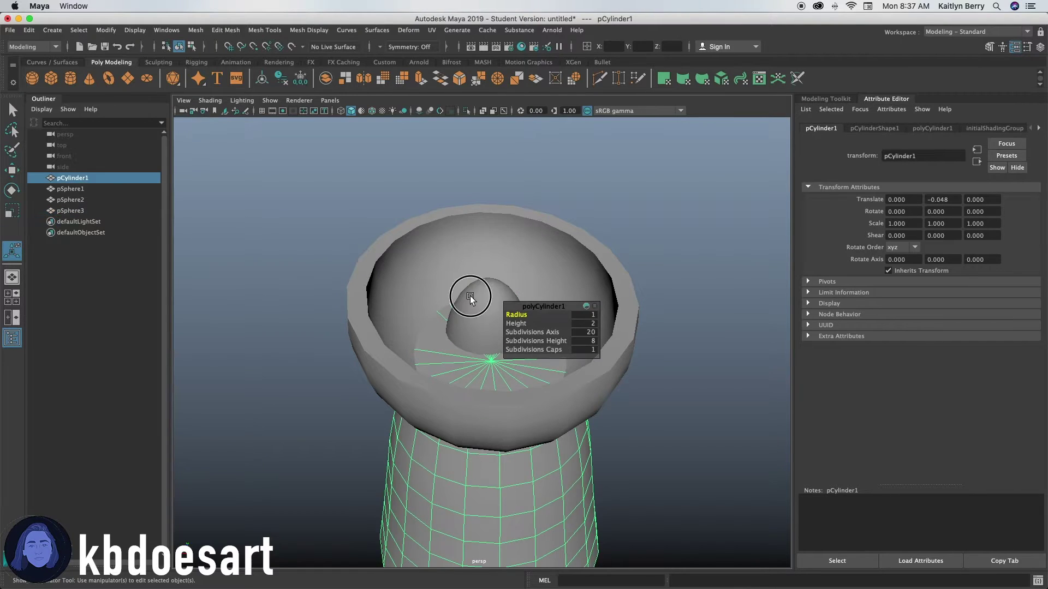
{"action": "left_click", "coordinate": [470, 296], "text": "shift"}
{"action": "left_click", "coordinate": [196, 30]}
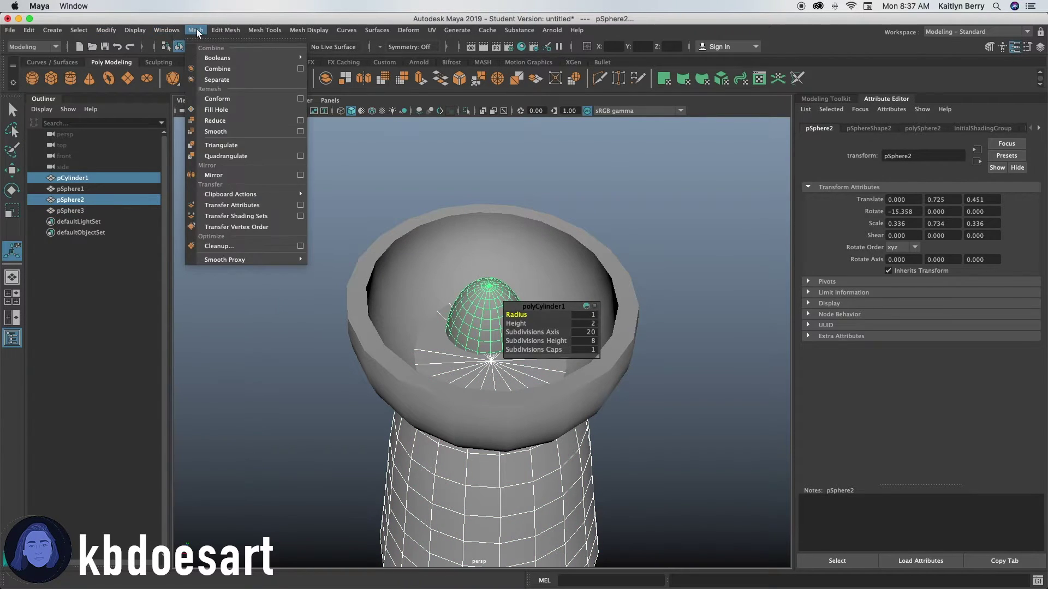
{"action": "mouse_move", "coordinate": [256, 54]}
{"action": "left_click", "coordinate": [346, 79]}
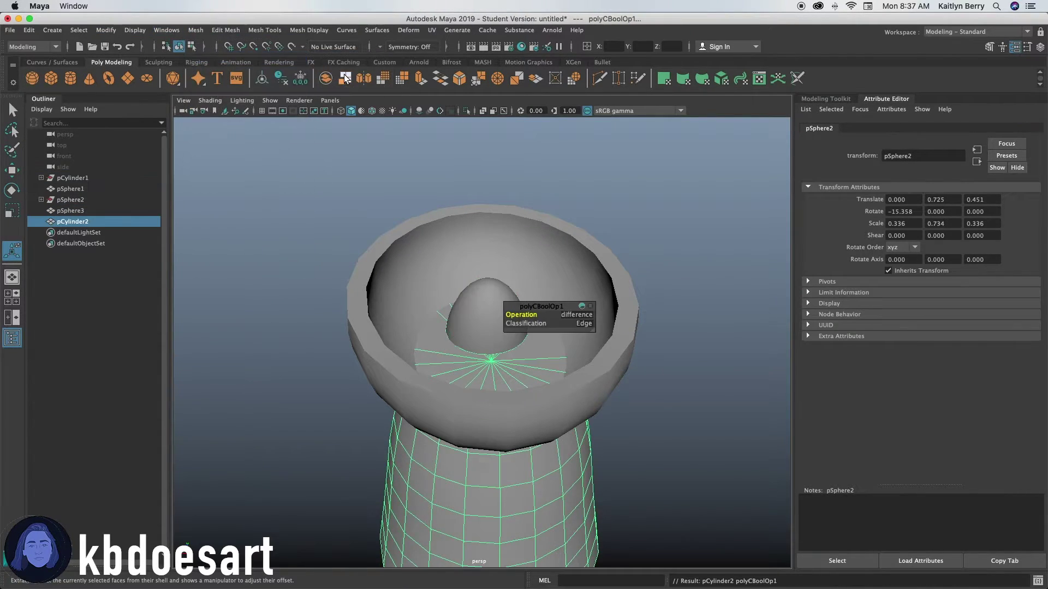
Subtract the duplicated egg-shaped sphere from the bowl with a Boolean Difference
{"action": "left_click", "coordinate": [538, 229]}
{"action": "left_click", "coordinate": [490, 299], "text": "shift"}
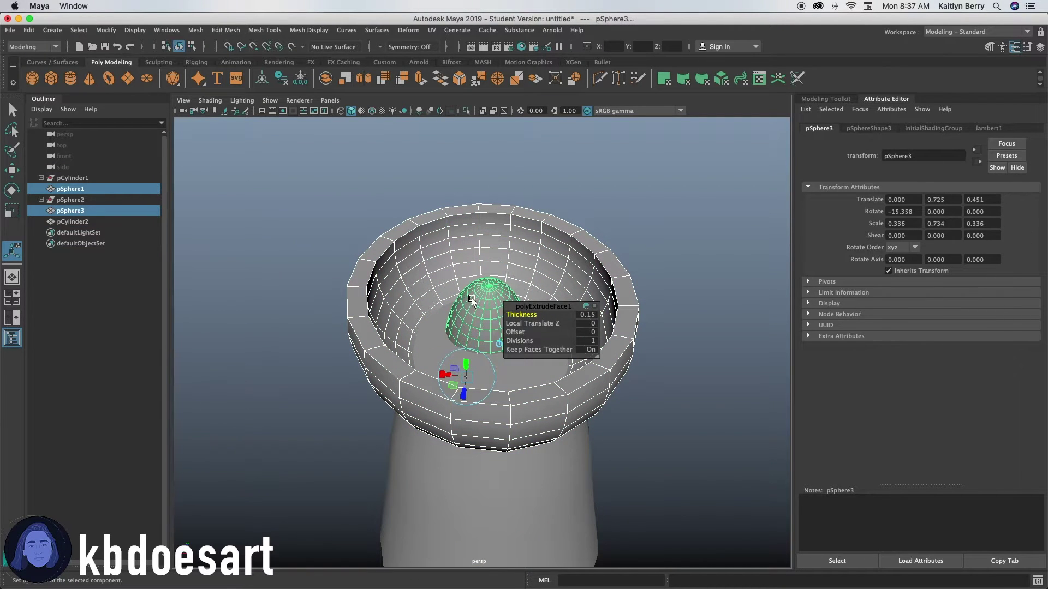
{"action": "left_click", "coordinate": [190, 30]}
{"action": "mouse_move", "coordinate": [257, 53]}
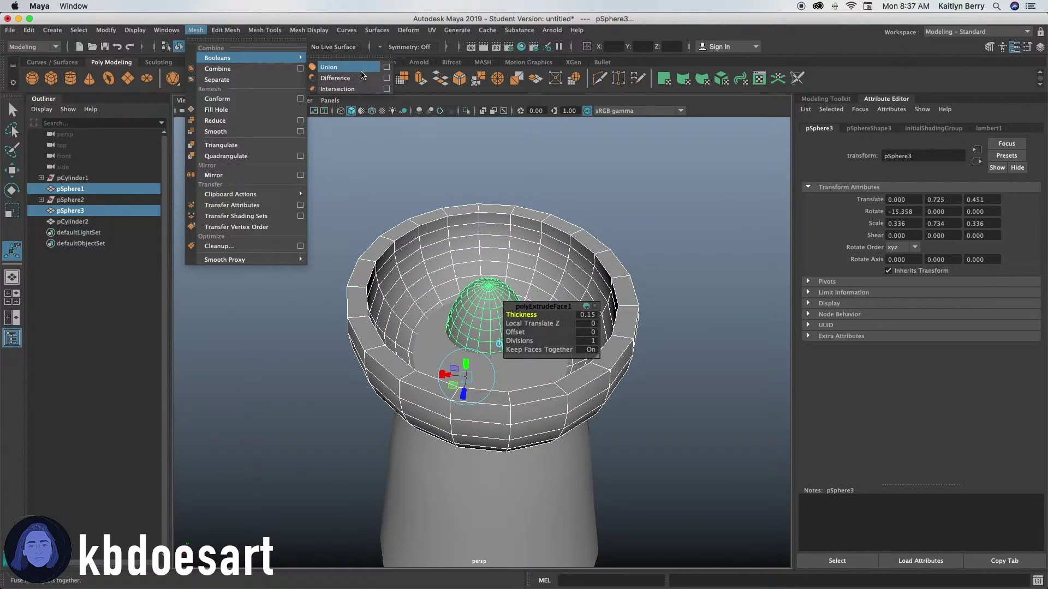
{"action": "left_click", "coordinate": [346, 78]}
{"action": "left_click_drag", "start_coordinate": [589, 221], "coordinate": [518, 385], "text": "alt"}
Try to lower the body's top faces around the drain hole beneath the bowl's inner surface
{"action": "left_click", "coordinate": [510, 388]}
{"action": "right_click", "coordinate": [493, 378]}
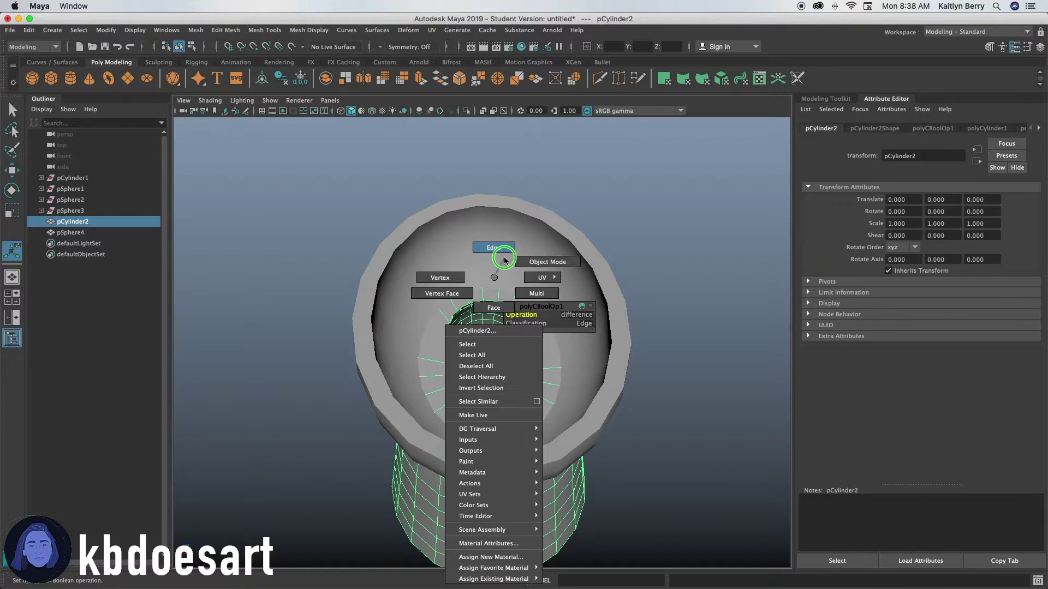
{"action": "left_click", "coordinate": [503, 305]}
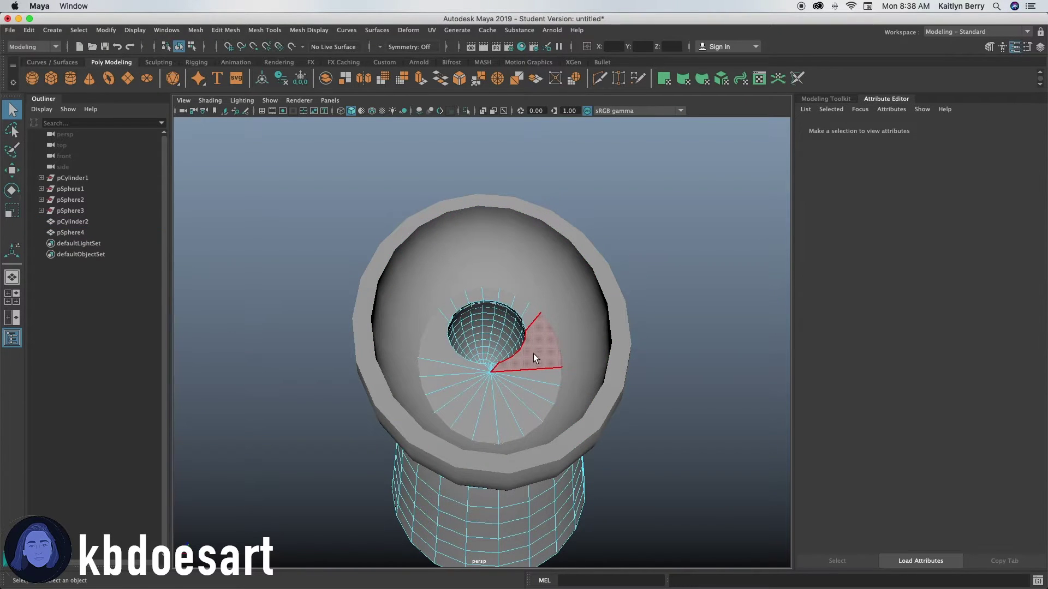
{"action": "left_click", "coordinate": [534, 359]}
{"action": "mouse_move", "coordinate": [534, 388]}
{"action": "left_mouse_down"}
{"action": "mouse_move", "coordinate": [451, 318]}
{"action": "mouse_move", "coordinate": [528, 388]}
{"action": "mouse_move", "coordinate": [438, 365]}
{"action": "left_mouse_up"}
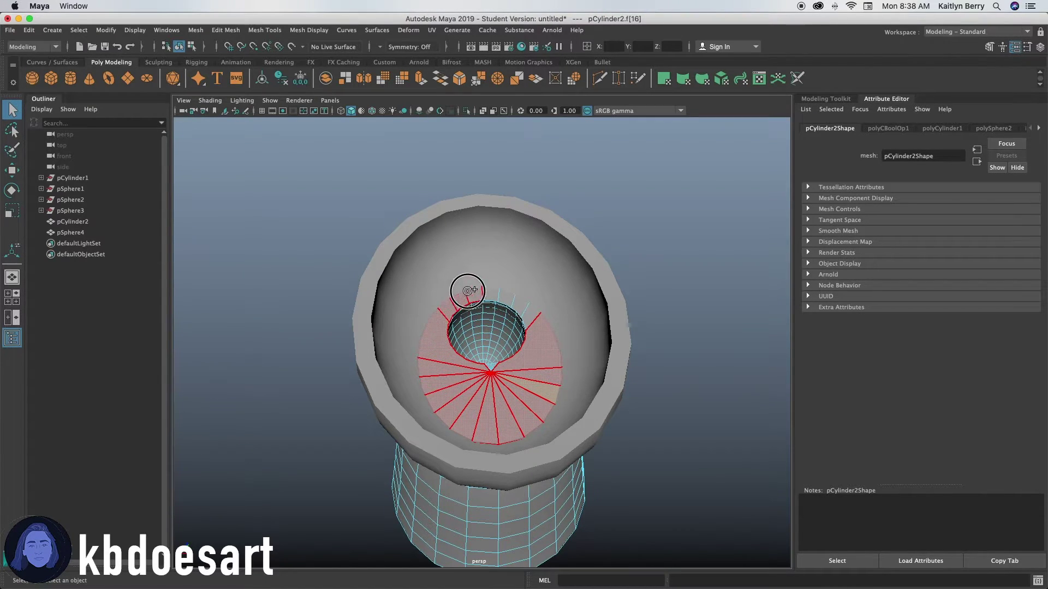
{"action": "left_click_drag", "start_coordinate": [535, 325], "coordinate": [511, 350]}
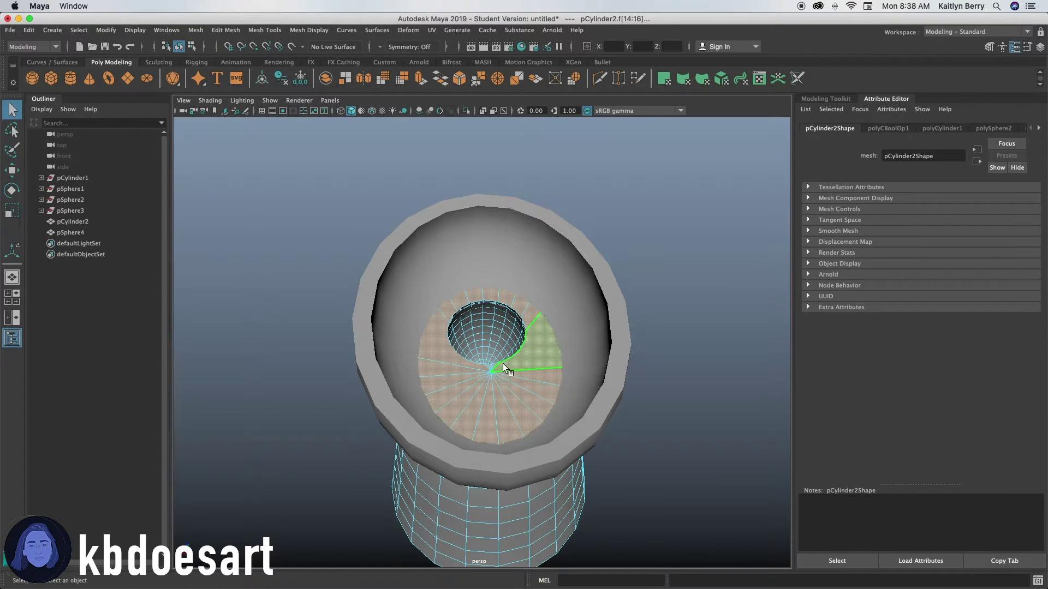
{"action": "key", "text": "w"}
{"action": "mouse_move", "coordinate": [490, 327]}
{"action": "left_mouse_down"}
{"action": "mouse_move", "coordinate": [488, 353]}
{"action": "mouse_move", "coordinate": [490, 340]}
{"action": "left_mouse_up"}
Try to scale the lowered top faces around the drain hole, and undo the changes made to them
{"action": "key", "text": "r"}
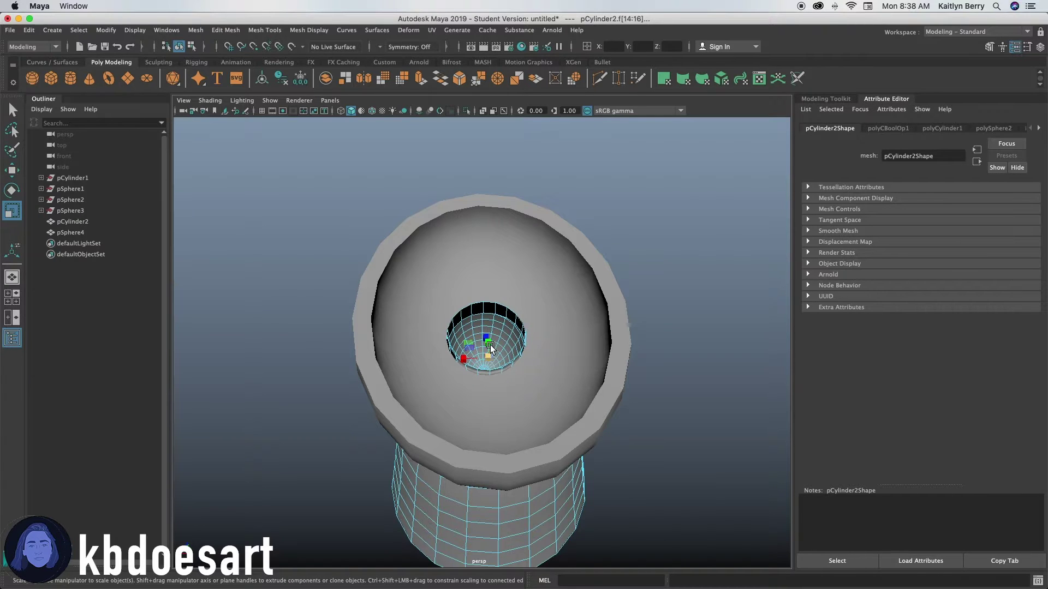
{"action": "left_click_drag", "start_coordinate": [469, 359], "coordinate": [458, 360]}
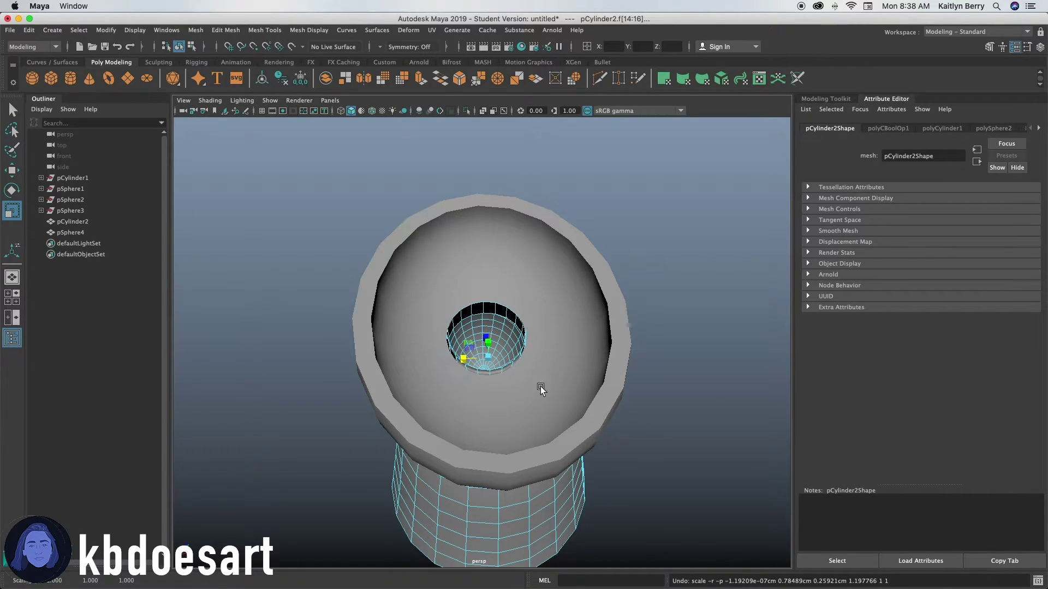
{"action": "left_click_drag", "start_coordinate": [545, 393], "coordinate": [463, 392], "text": "alt"}
{"action": "mouse_move", "coordinate": [494, 342]}
{"action": "left_mouse_down"}
{"action": "mouse_move", "coordinate": [505, 337]}
{"action": "mouse_move", "coordinate": [476, 340]}
{"action": "left_mouse_up"}
{"action": "key", "text": "super+z"}
{"action": "key", "text": "super+z"}
{"action": "left_click", "coordinate": [693, 323]}
{"action": "left_click_drag", "start_coordinate": [693, 323], "coordinate": [464, 399], "text": "alt"}
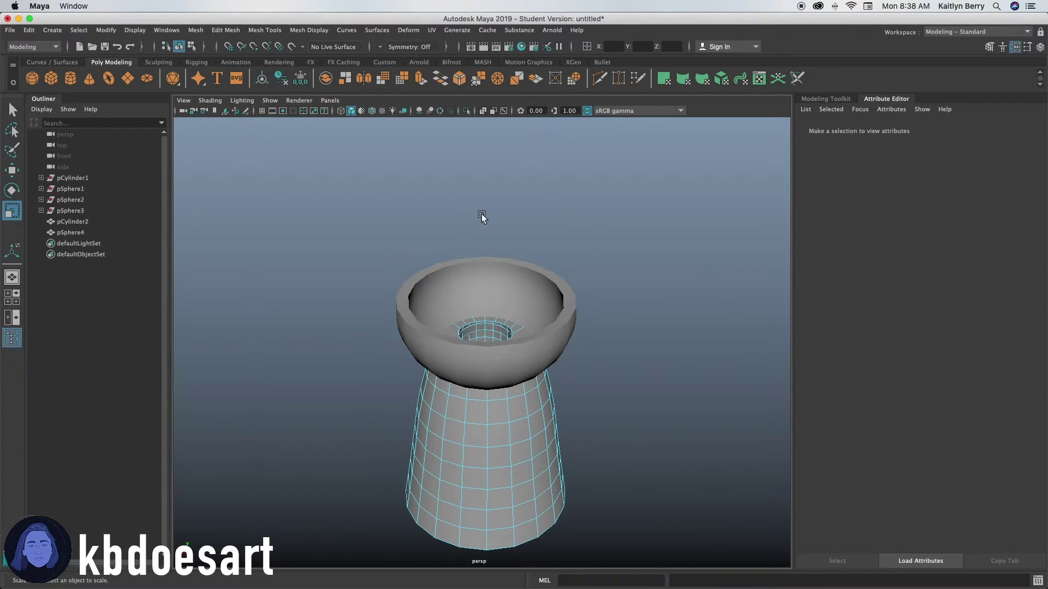
Add a polygon torus, flatten it to a vertical scale of 0.149 and set its section radius to 0.2
{"action": "right_click_drag", "start_coordinate": [482, 217], "coordinate": [469, 210], "text": "alt"}
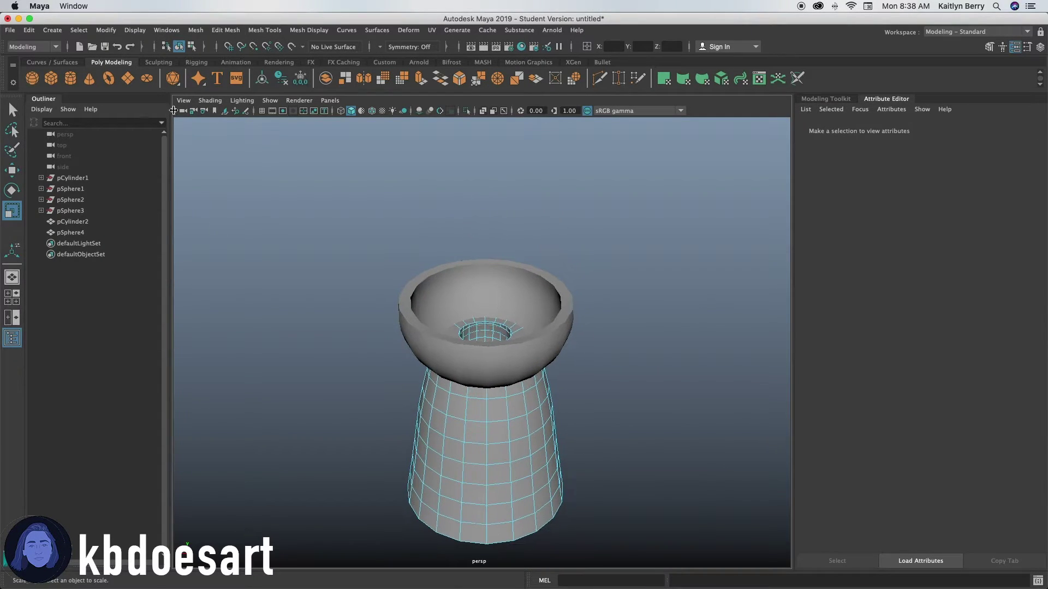
{"action": "left_click", "coordinate": [110, 74]}
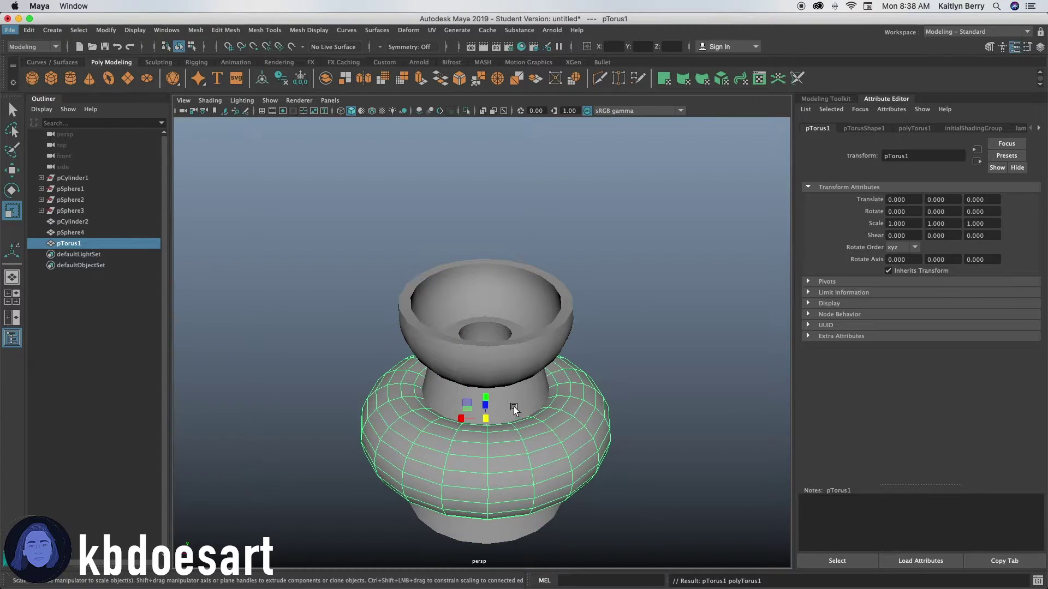
{"action": "left_click_drag", "start_coordinate": [487, 406], "coordinate": [486, 416]}
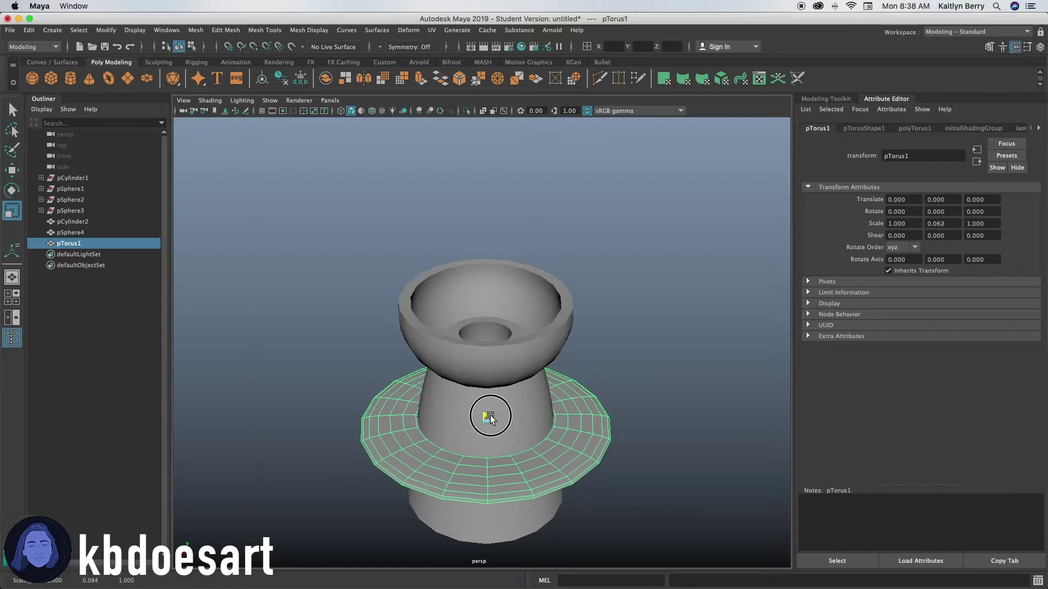
{"action": "left_click_drag", "start_coordinate": [585, 427], "coordinate": [487, 449], "text": "alt"}
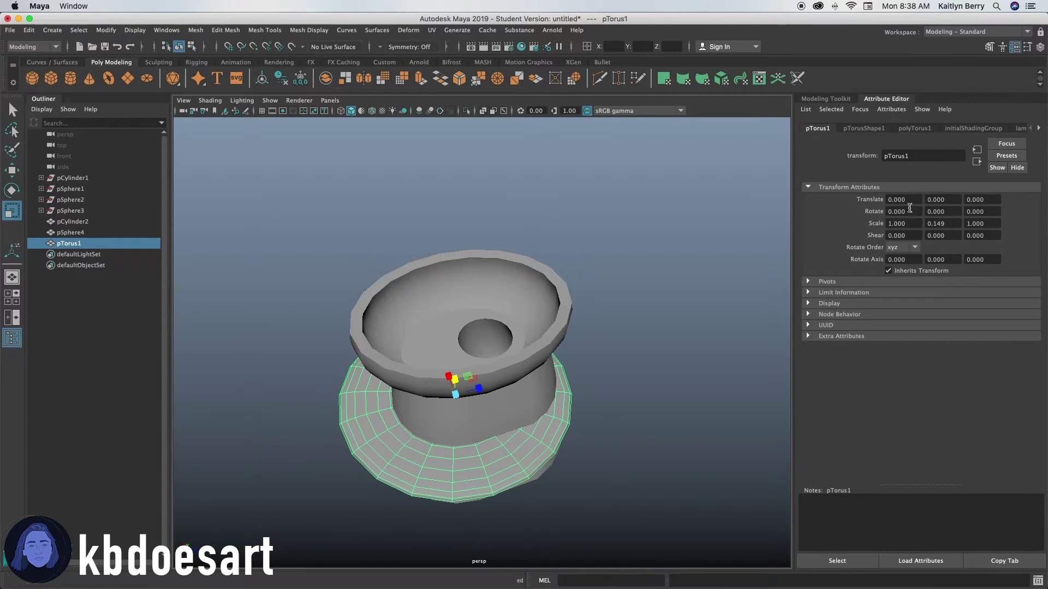
{"action": "left_click", "coordinate": [914, 129]}
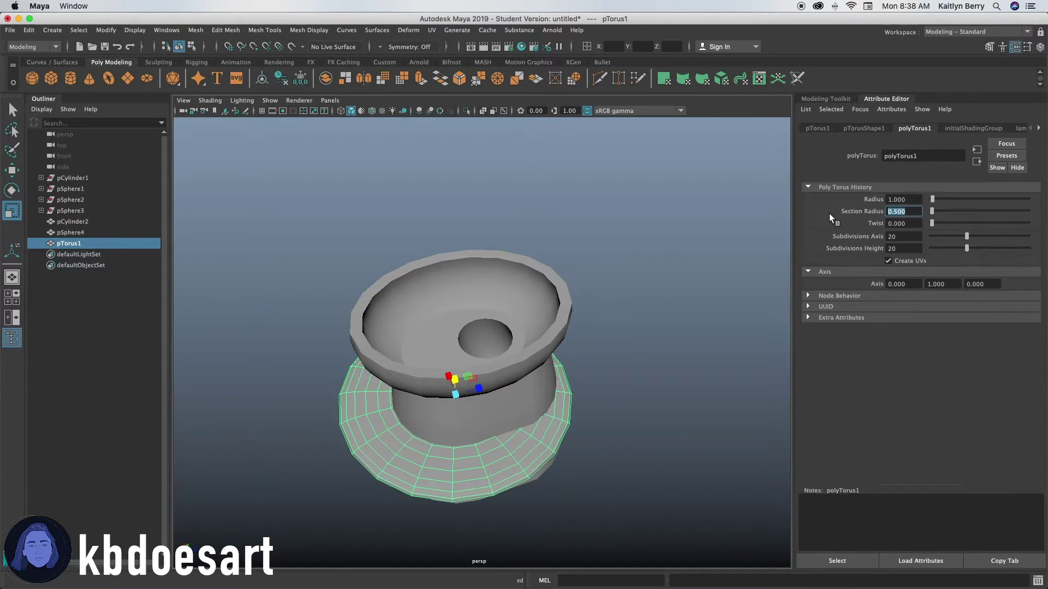
{"action": "type", "text": "0.2"}
{"action": "key", "text": "Return"}
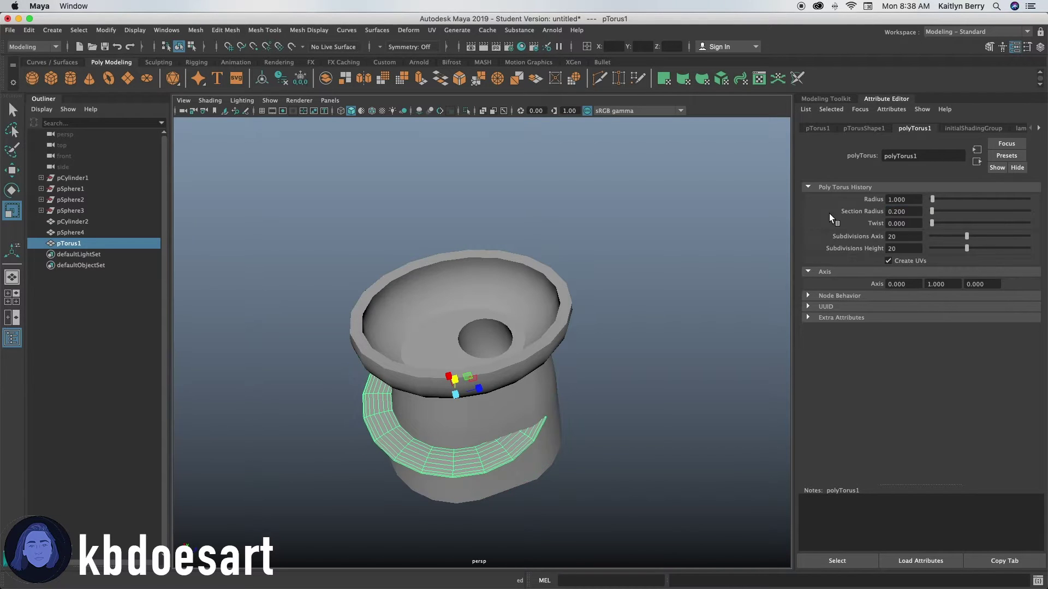
Raise the torus onto the bowl's rim and scale it into an oval seat that covers the rim
{"action": "left_click_drag", "start_coordinate": [568, 346], "coordinate": [485, 350], "text": "alt"}
{"action": "key", "text": "w"}
{"action": "left_click_drag", "start_coordinate": [469, 394], "coordinate": [379, 271], "text": "alt"}
{"action": "key", "text": "r"}
{"action": "left_click_drag", "start_coordinate": [451, 245], "coordinate": [556, 338]}
{"action": "key", "text": "w"}
{"action": "left_click", "coordinate": [586, 267]}
{"action": "left_click_drag", "start_coordinate": [456, 371], "coordinate": [515, 274], "text": "alt"}
{"action": "left_click", "coordinate": [513, 274]}
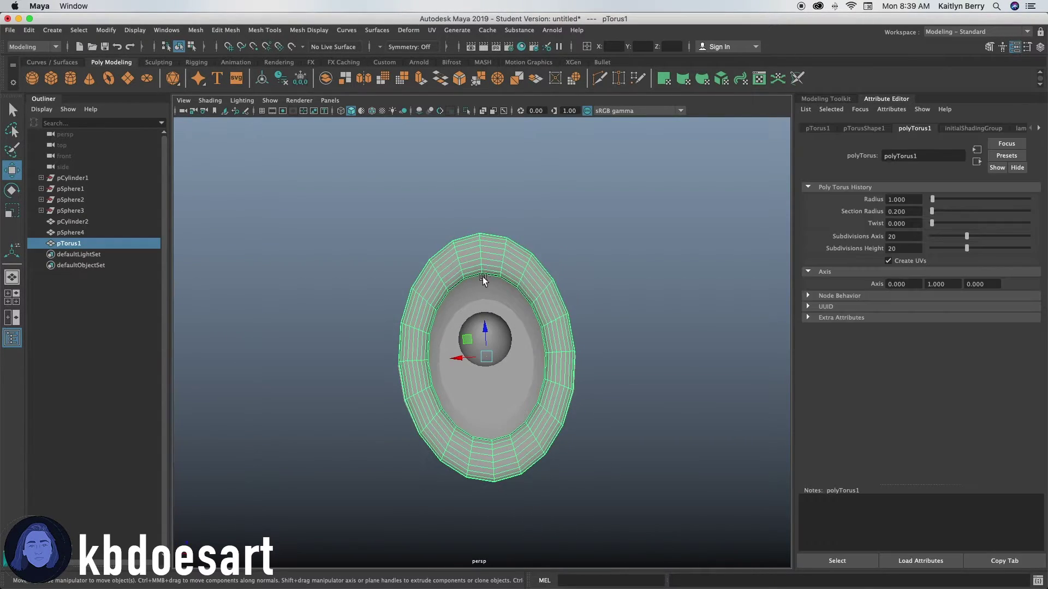
{"action": "left_click", "coordinate": [554, 277]}
Add a polygon cube, enlarge it, move it behind the pedestal and thin its front-to-back depth
{"action": "left_click_drag", "start_coordinate": [423, 352], "coordinate": [567, 252], "text": "alt"}
{"action": "left_click", "coordinate": [51, 78]}
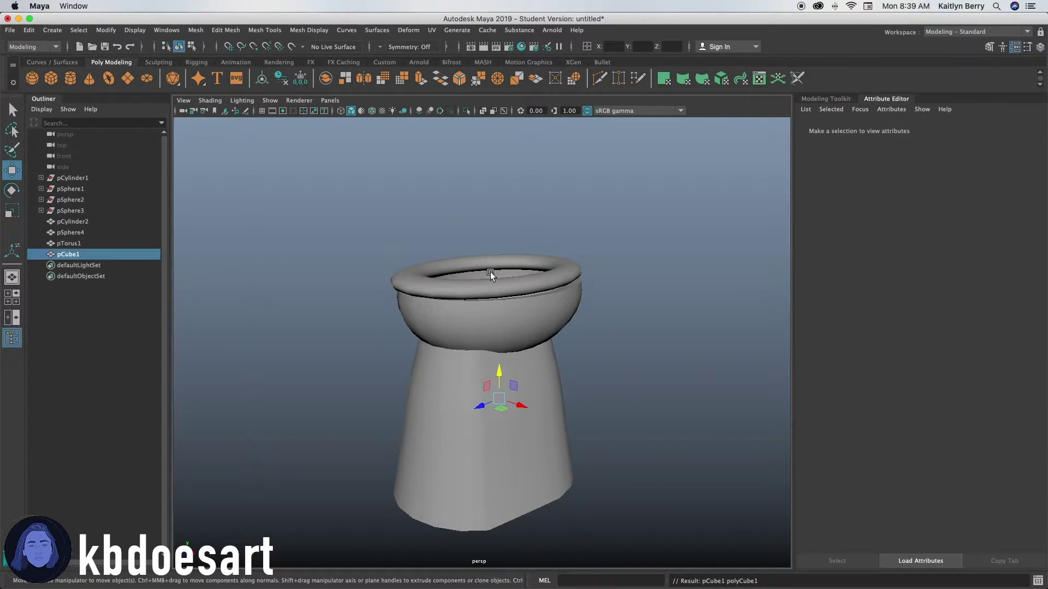
{"action": "scroll", "coordinate": [506, 329], "scroll_direction": "up", "scroll_amount": 3}
{"action": "key", "text": "r"}
{"action": "left_click_drag", "start_coordinate": [511, 400], "coordinate": [568, 386]}
{"action": "key", "text": "w"}
{"action": "left_click_drag", "start_coordinate": [499, 402], "coordinate": [310, 377]}
{"action": "left_click_drag", "start_coordinate": [551, 387], "coordinate": [445, 418], "text": "alt"}
{"action": "key", "text": "r"}
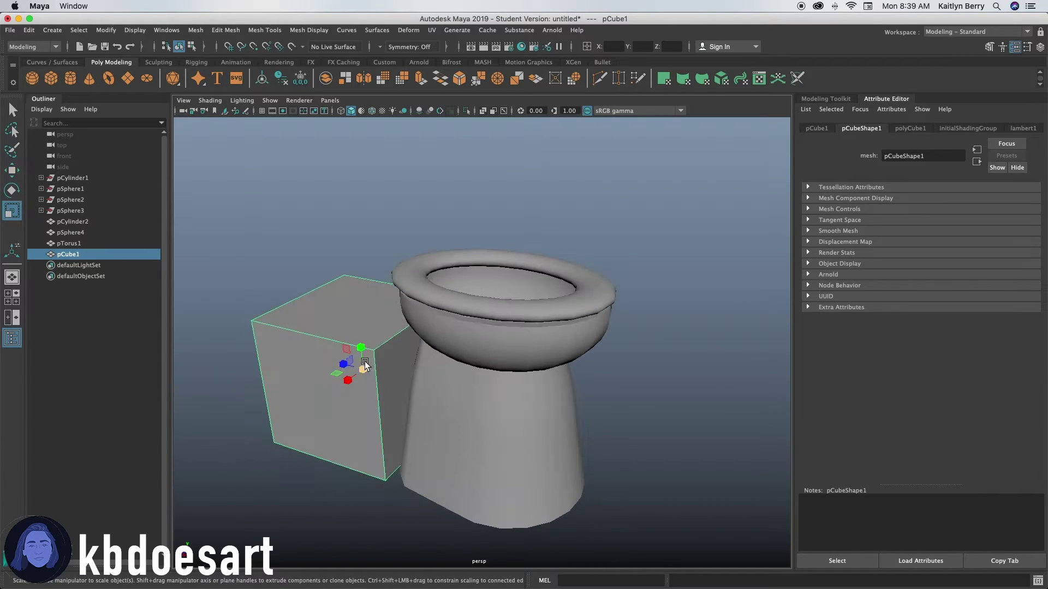
{"action": "left_click_drag", "start_coordinate": [363, 365], "coordinate": [348, 365]}
{"action": "left_click_drag", "start_coordinate": [417, 369], "coordinate": [370, 363], "text": "alt"}
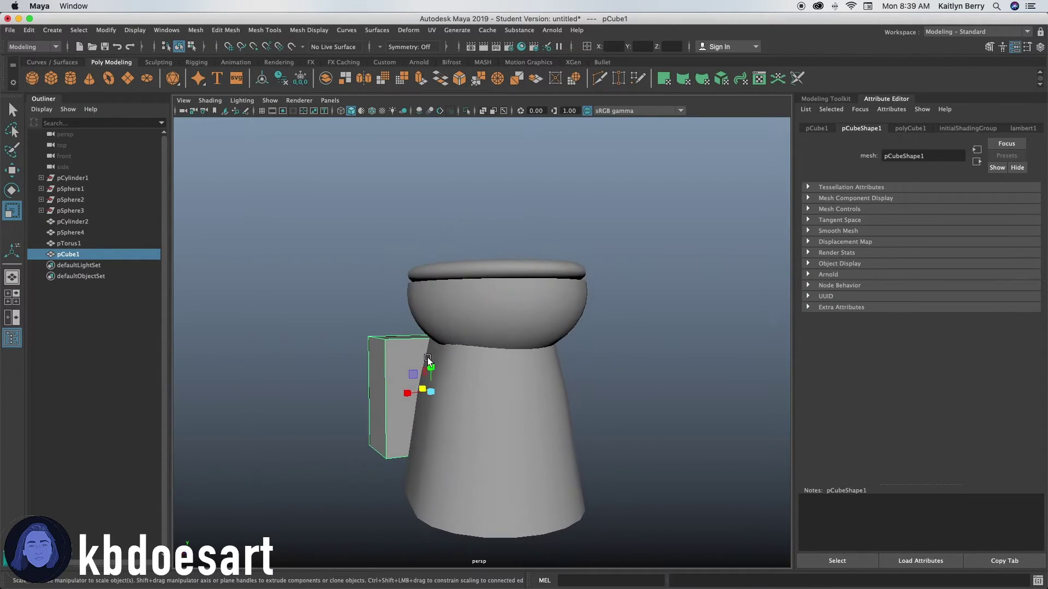
Raise the cube behind the bowl and scale it into a tall tank rising above the seat
{"action": "key", "text": "w"}
{"action": "left_click_drag", "start_coordinate": [420, 373], "coordinate": [464, 382], "text": "alt"}
{"action": "left_click_drag", "start_coordinate": [574, 311], "coordinate": [500, 312]}
{"action": "key", "text": "r"}
{"action": "left_click_drag", "start_coordinate": [461, 385], "coordinate": [599, 394], "text": "alt"}
{"action": "key", "text": "3"}
{"action": "key", "text": "1"}
{"action": "right_click", "coordinate": [501, 252]}
{"action": "right_click_drag", "start_coordinate": [501, 254], "coordinate": [501, 223]}
{"action": "left_click", "coordinate": [519, 256]}
{"action": "left_click", "coordinate": [462, 229], "text": "shift"}
{"action": "left_click", "coordinate": [424, 267], "text": "shift"}
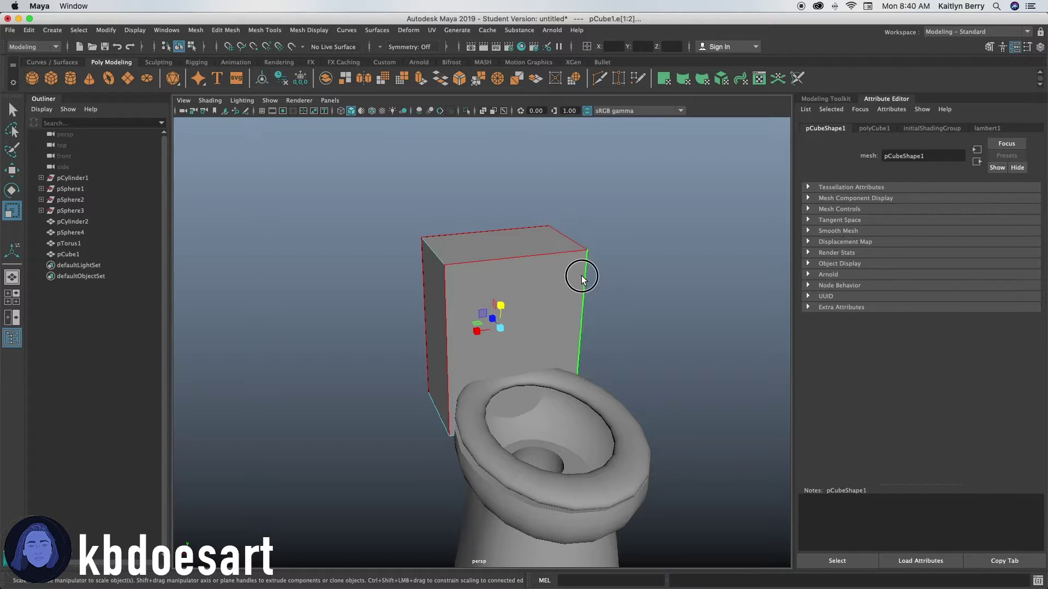
{"action": "left_click", "coordinate": [723, 288]}
{"action": "right_click_drag", "start_coordinate": [567, 255], "coordinate": [628, 185]}
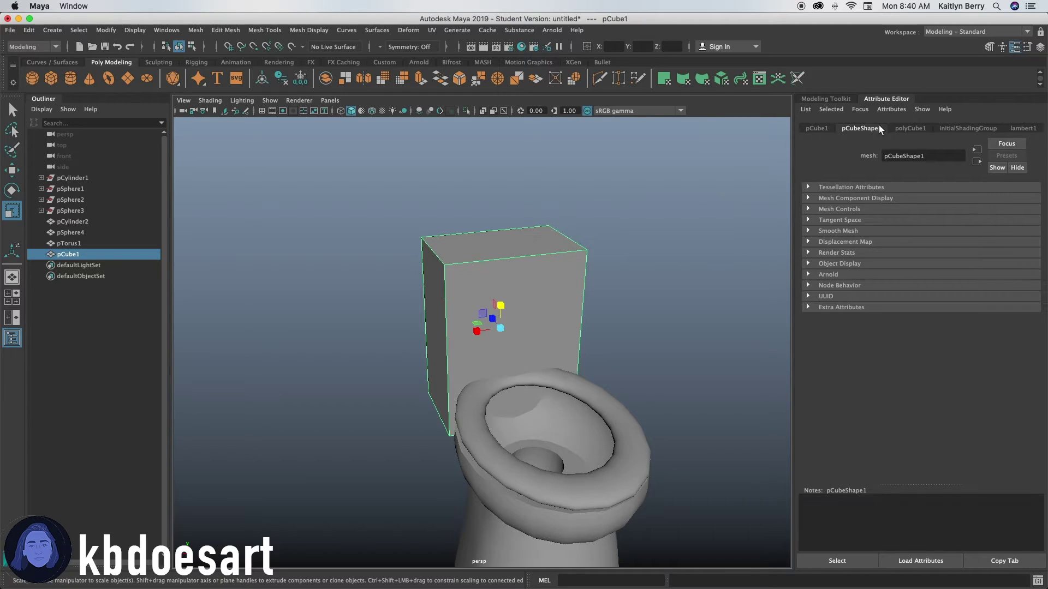
Set the tank cube's width, height and depth subdivisions to 4 each
{"action": "left_click", "coordinate": [909, 129]}
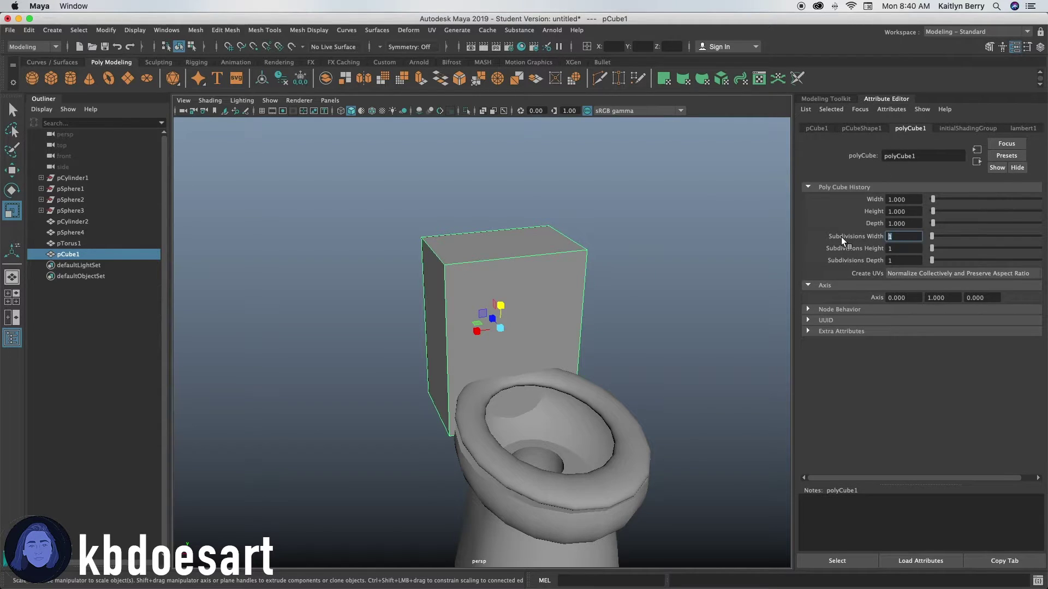
{"action": "type", "text": "4"}
{"action": "key", "text": "Tab"}
{"action": "type", "text": "4"}
{"action": "key", "text": "Tab"}
{"action": "type", "text": "4"}
{"action": "key", "text": "Return"}
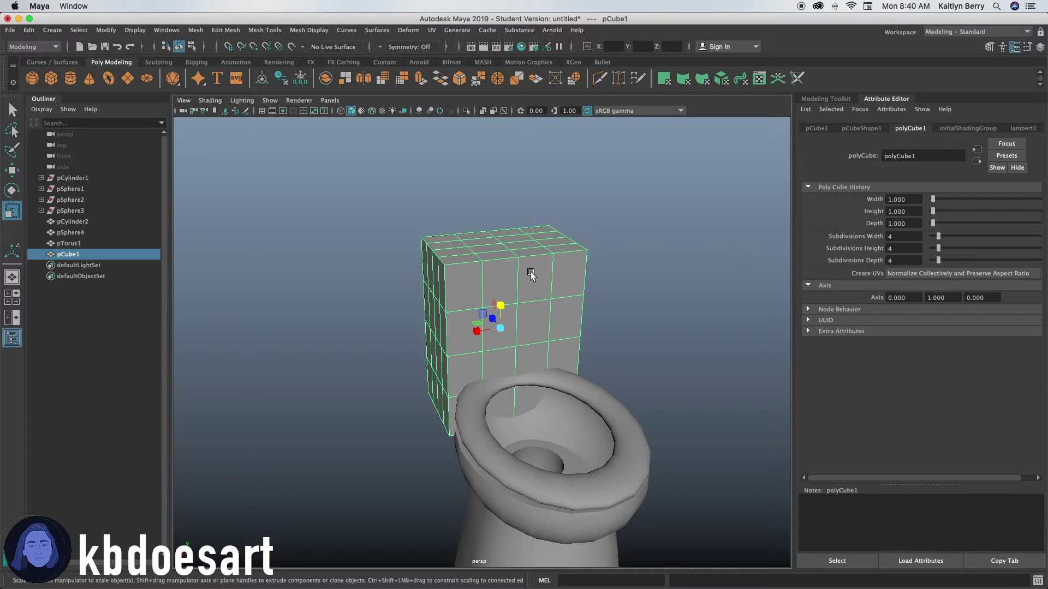
{"action": "key", "text": "3"}
{"action": "key", "text": "1"}
{"action": "left_click_drag", "start_coordinate": [585, 403], "coordinate": [499, 398], "text": "alt"}
{"action": "key", "text": "q"}
{"action": "right_click_drag", "start_coordinate": [522, 311], "coordinate": [522, 342]}
{"action": "right_click_drag", "start_coordinate": [559, 268], "coordinate": [606, 248]}
Reposition the tank against the back of the bowl and deselect it
{"action": "key", "text": "w"}
{"action": "left_click_drag", "start_coordinate": [515, 337], "coordinate": [520, 427]}
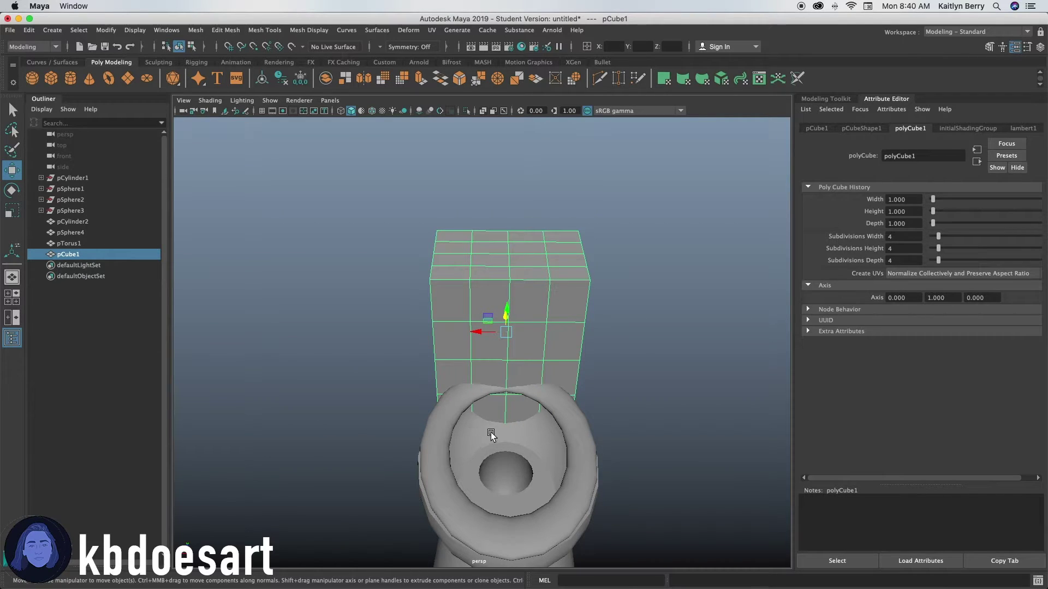
{"action": "left_click_drag", "start_coordinate": [494, 434], "coordinate": [685, 311], "text": "alt"}
{"action": "left_click", "coordinate": [594, 402]}
{"action": "mouse_move", "coordinate": [595, 401]}
{"action": "left_mouse_down", "text": "alt"}
{"action": "mouse_move", "coordinate": [533, 387]}
{"action": "mouse_move", "coordinate": [575, 401]}
{"action": "left_mouse_up", "text": "alt"}
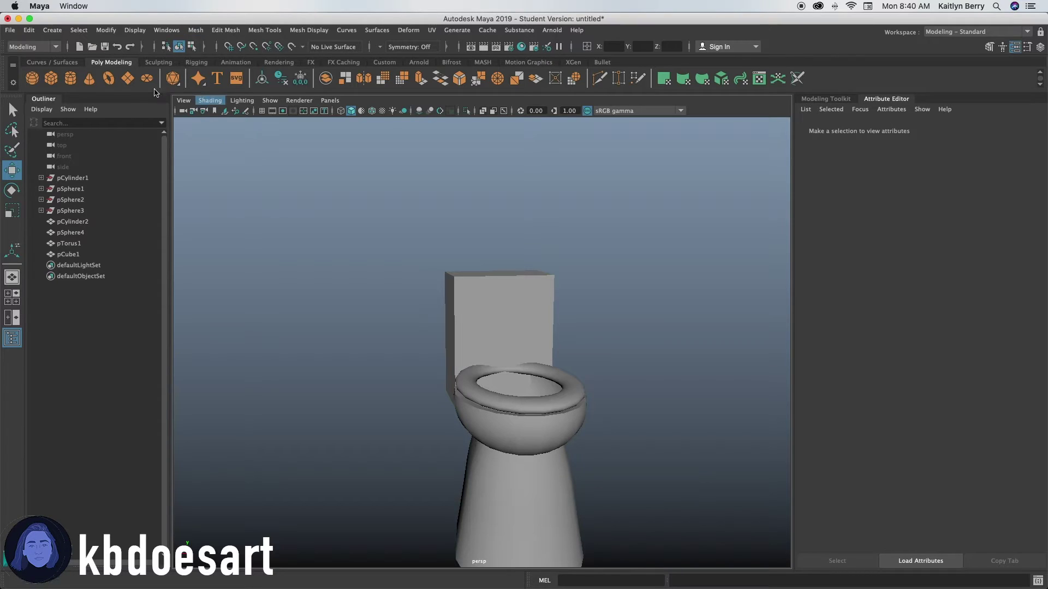
Add a polygon sphere, raise it above the bowl and scale it into a flat oval lid covering the seat
{"action": "left_click", "coordinate": [32, 79]}
{"action": "left_click_drag", "start_coordinate": [522, 434], "coordinate": [529, 322]}
{"action": "left_click_drag", "start_coordinate": [486, 352], "coordinate": [569, 385], "text": "alt"}
{"action": "key", "text": "r"}
{"action": "left_click_drag", "start_coordinate": [572, 318], "coordinate": [497, 404]}
{"action": "key", "text": "w"}
{"action": "left_click_drag", "start_coordinate": [591, 452], "coordinate": [594, 384], "text": "alt"}
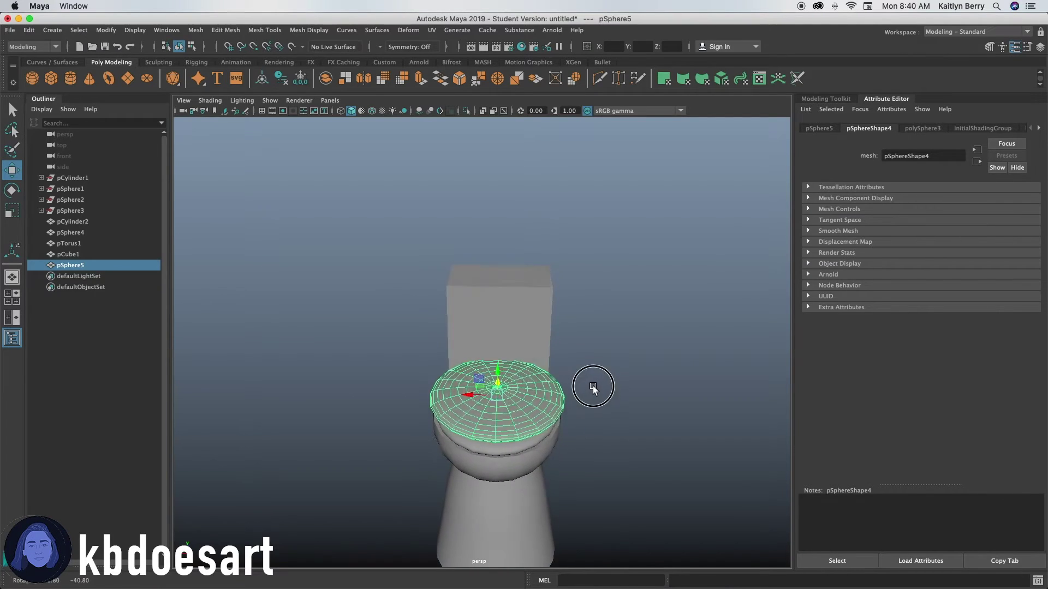
{"action": "left_click", "coordinate": [594, 384]}
Adjust the oval lid's scale and position so that it rests closely on the seat
{"action": "left_click_drag", "start_coordinate": [588, 485], "coordinate": [587, 437], "text": "alt"}
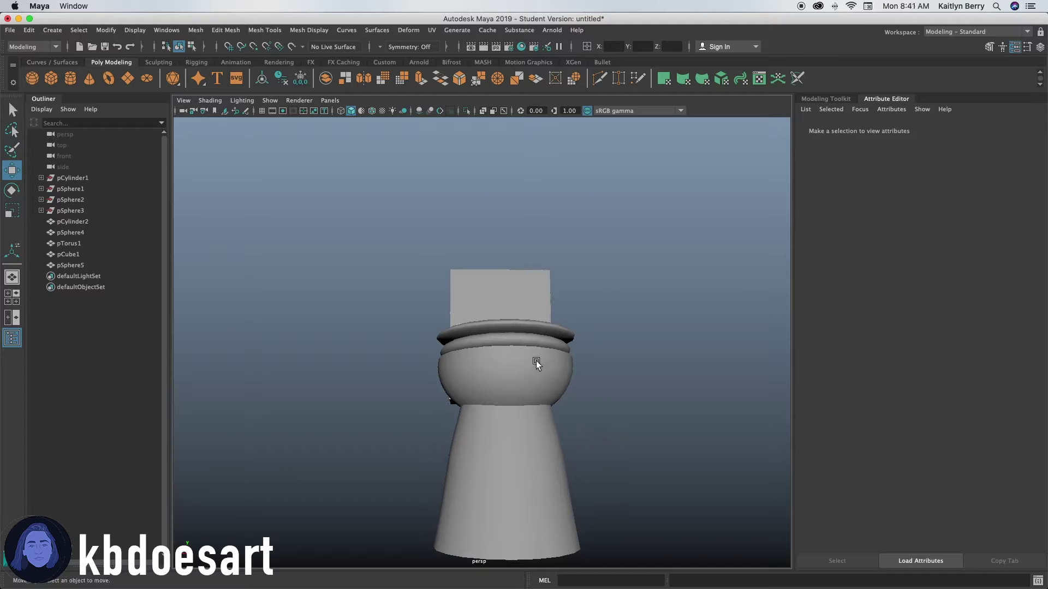
{"action": "mouse_move", "coordinate": [529, 342]}
{"action": "left_mouse_down", "text": "alt"}
{"action": "mouse_move", "coordinate": [482, 381]}
{"action": "mouse_move", "coordinate": [473, 363]}
{"action": "mouse_move", "coordinate": [509, 400]}
{"action": "mouse_move", "coordinate": [501, 404]}
{"action": "mouse_move", "coordinate": [506, 335]}
{"action": "mouse_move", "coordinate": [509, 346]}
{"action": "left_mouse_up", "text": "alt"}
{"action": "left_click", "coordinate": [477, 364]}
{"action": "key", "text": "r"}
{"action": "mouse_move", "coordinate": [509, 385]}
{"action": "left_mouse_down", "text": "alt"}
{"action": "mouse_move", "coordinate": [502, 418]}
{"action": "mouse_move", "coordinate": [444, 422]}
{"action": "mouse_move", "coordinate": [490, 380]}
{"action": "left_mouse_up", "text": "alt"}
{"action": "key", "text": "w"}
{"action": "left_click_drag", "start_coordinate": [463, 336], "coordinate": [429, 374], "text": "alt"}
{"action": "left_click", "coordinate": [494, 464]}
Delete all the top faces of the tank to open it
{"action": "left_click_drag", "start_coordinate": [454, 467], "coordinate": [477, 382], "text": "alt"}
{"action": "scroll", "coordinate": [560, 355], "scroll_direction": "up", "scroll_amount": 3}
{"action": "left_click_drag", "start_coordinate": [560, 355], "coordinate": [506, 399], "text": "alt"}
{"action": "left_click", "coordinate": [505, 399]}
{"action": "right_click_drag", "start_coordinate": [527, 334], "coordinate": [529, 306]}
{"action": "key", "text": "t"}
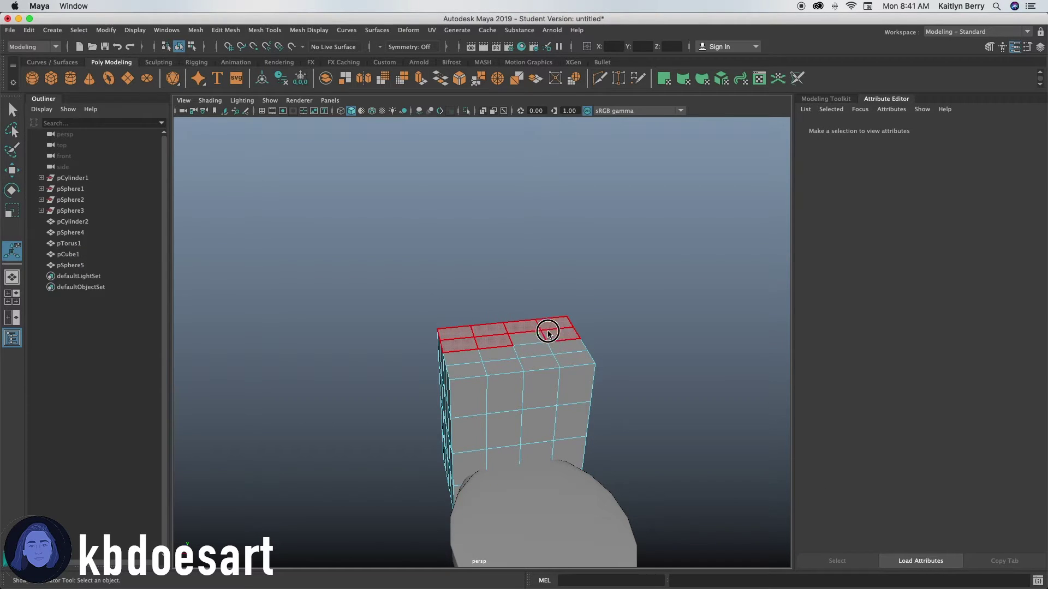
{"action": "left_click", "coordinate": [526, 337]}
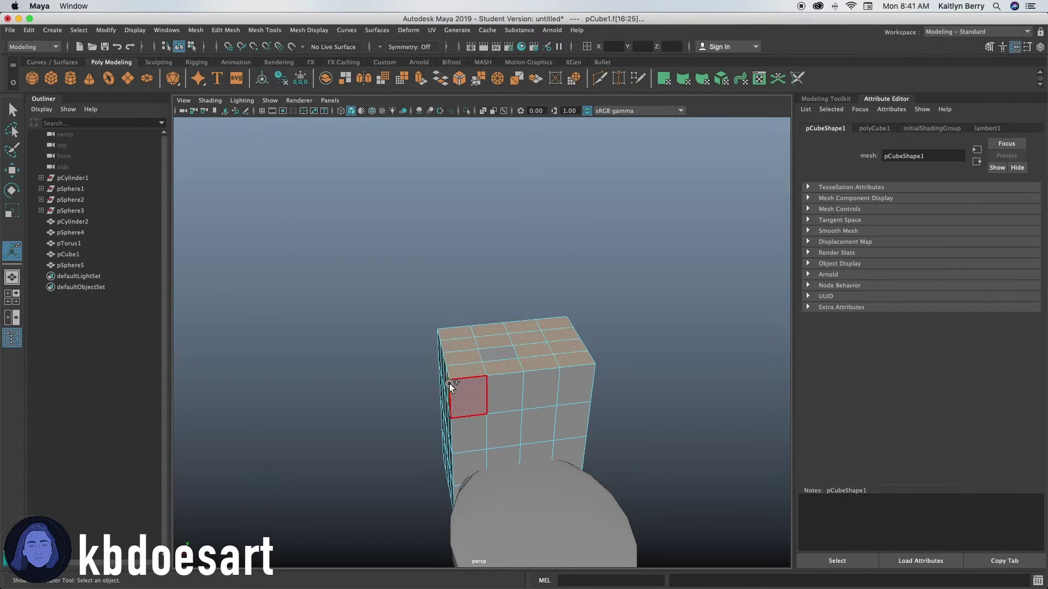
{"action": "left_click_drag", "start_coordinate": [416, 394], "coordinate": [433, 391], "text": "alt"}
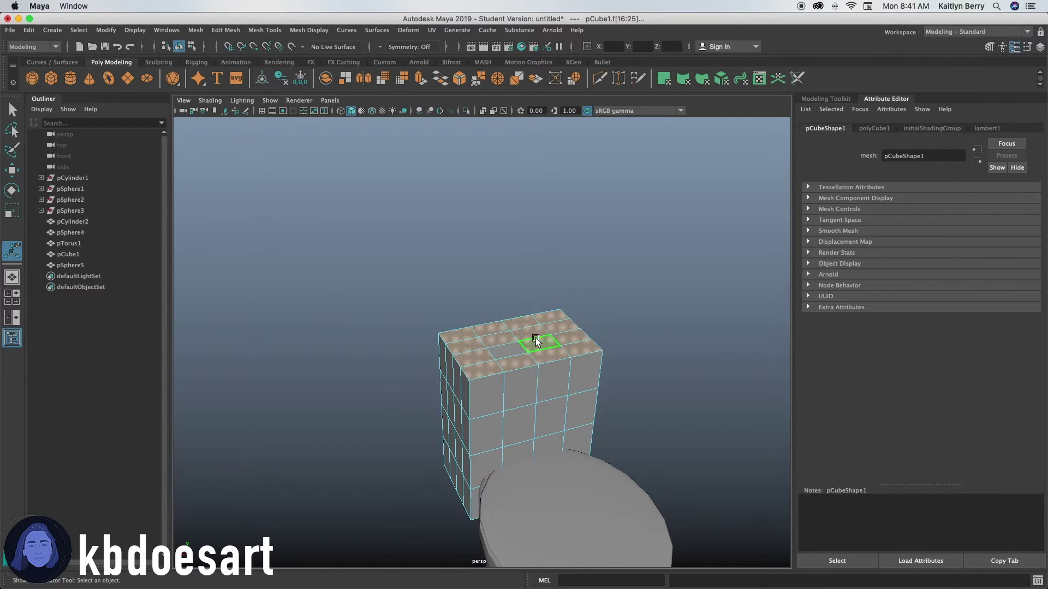
{"action": "key", "text": "Delete"}
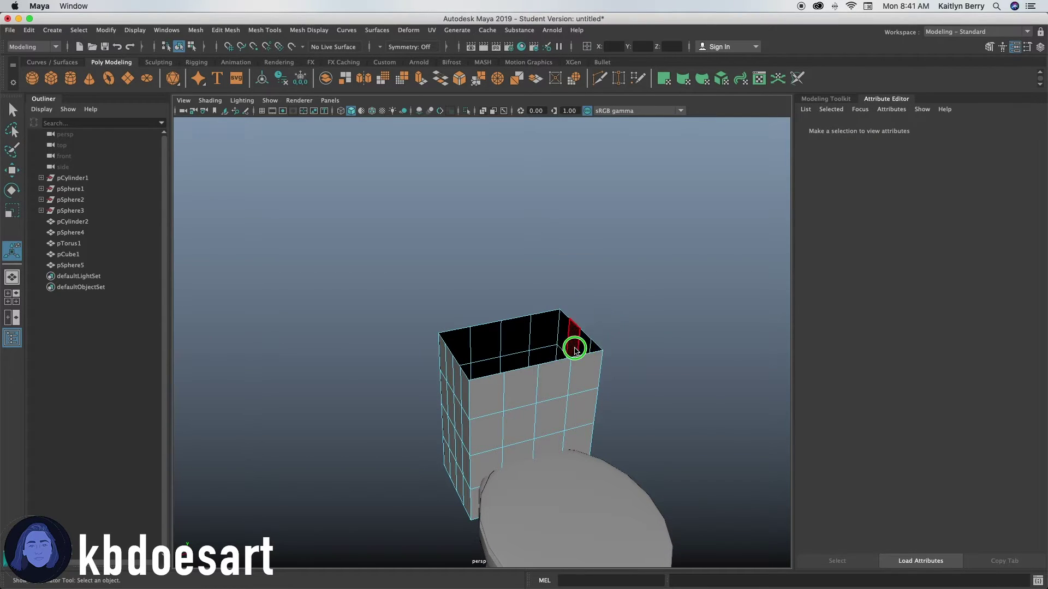
Duplicate the open tank, extrude the copy's faces with a thickness of 0.1 and scale the copy down slightly
{"action": "right_click_drag", "start_coordinate": [573, 271], "coordinate": [613, 264]}
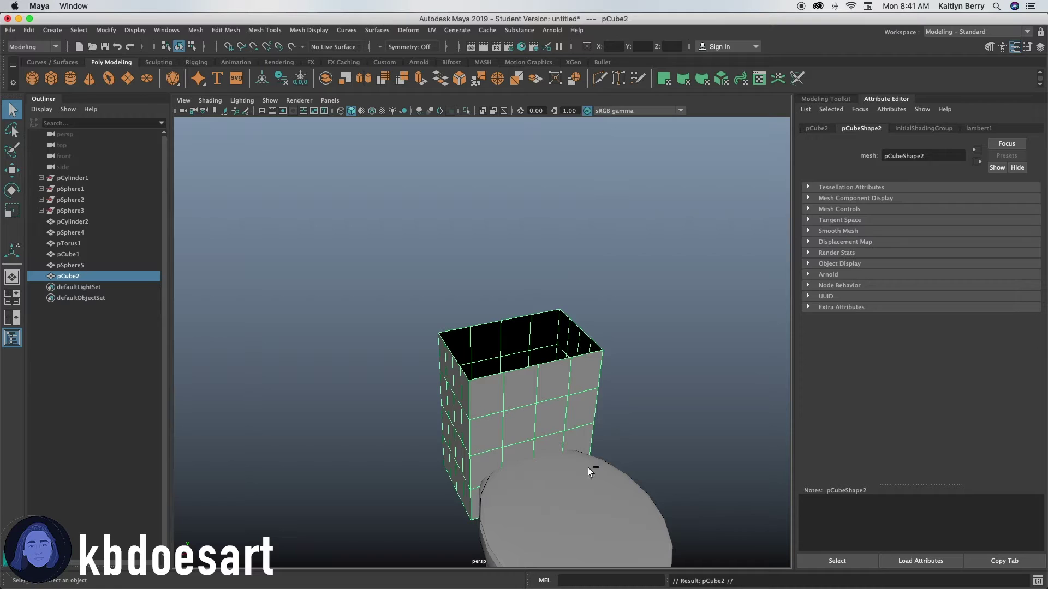
{"action": "key", "text": "ctrl+e"}
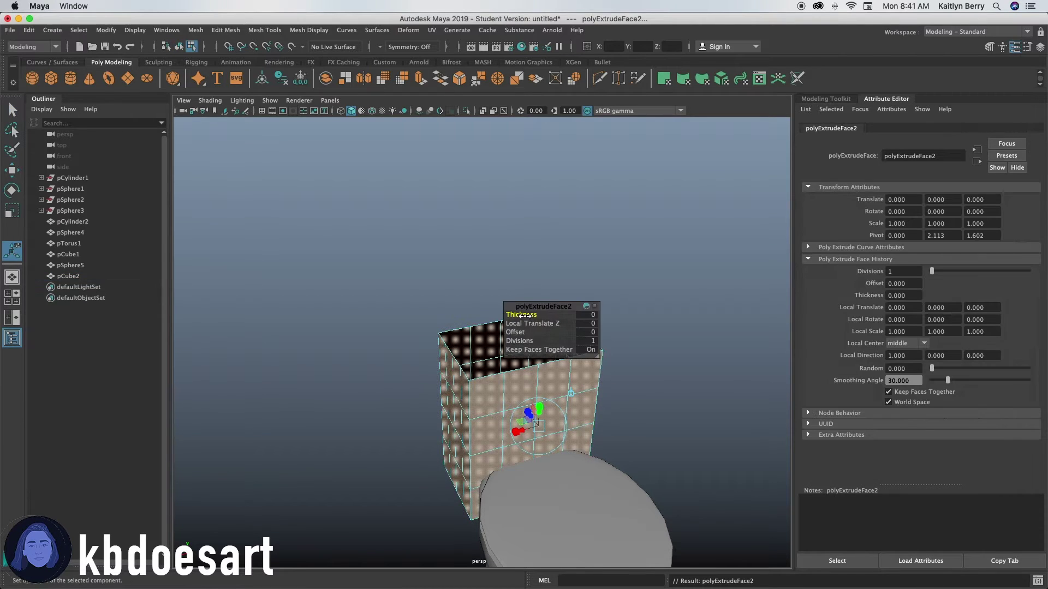
{"action": "left_click_drag", "start_coordinate": [527, 315], "coordinate": [529, 315]}
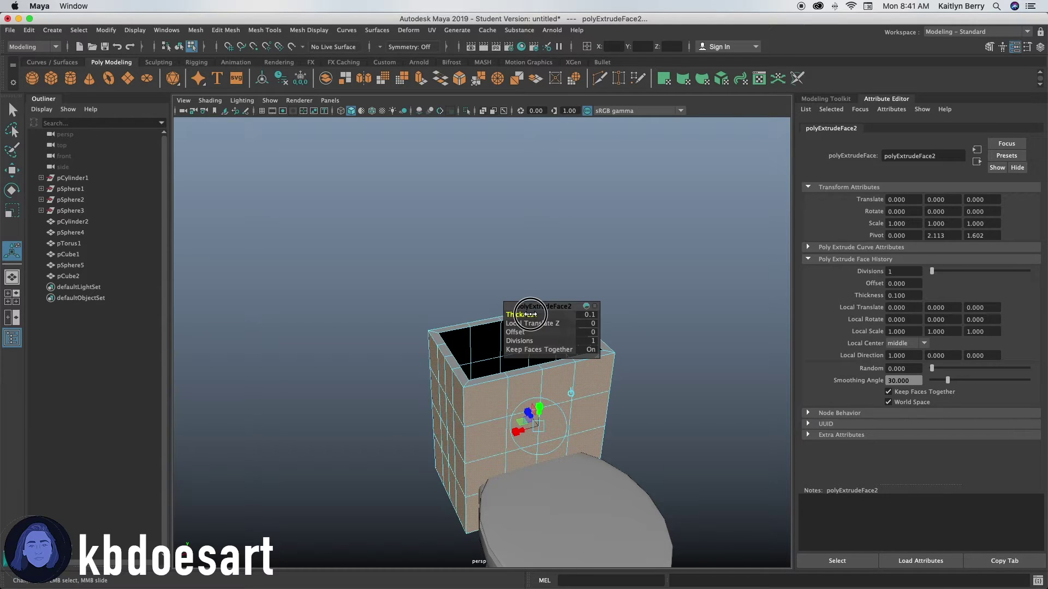
{"action": "left_click_drag", "start_coordinate": [530, 315], "coordinate": [529, 314]}
{"action": "right_click_drag", "start_coordinate": [474, 346], "coordinate": [532, 261]}
{"action": "key", "text": "r"}
{"action": "left_click_drag", "start_coordinate": [513, 418], "coordinate": [497, 415]}
Delete the faces of the original thin tank shell that protrude above the thickened copy's rim
{"action": "left_click", "coordinate": [563, 316]}
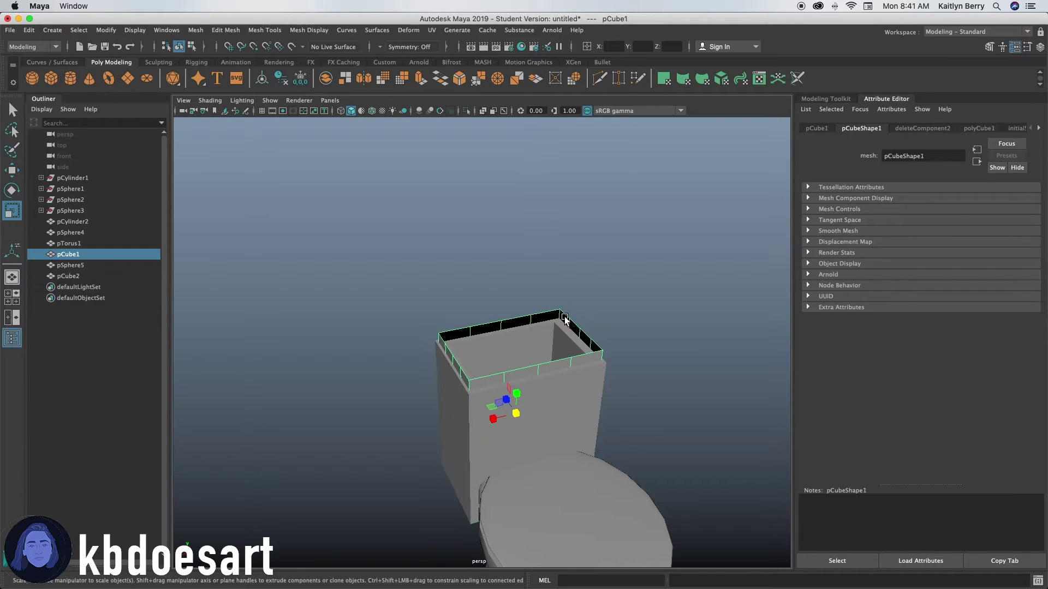
{"action": "right_click_drag", "start_coordinate": [542, 277], "coordinate": [543, 319]}
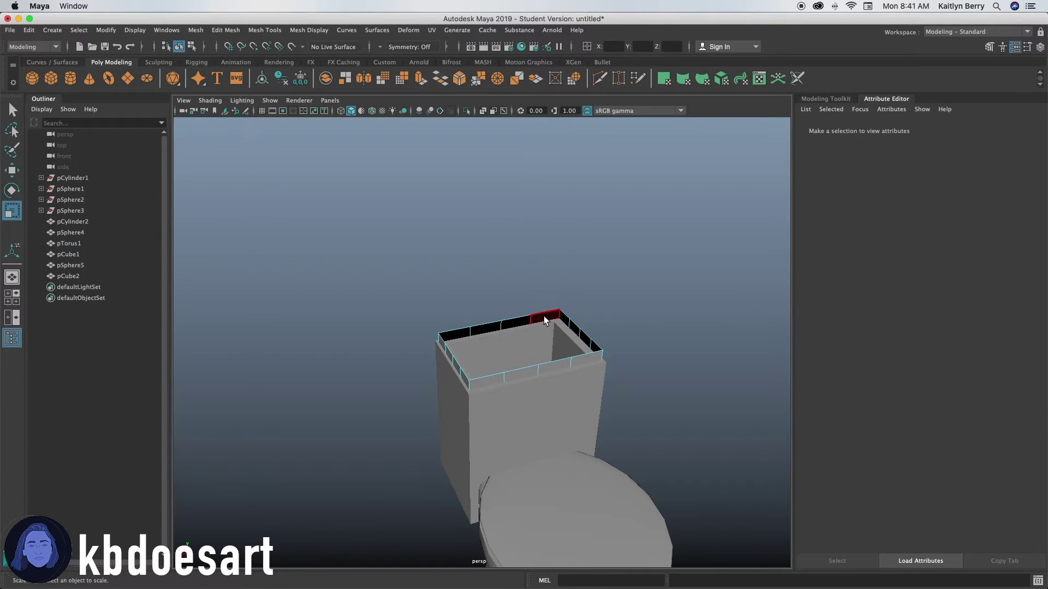
{"action": "left_click", "coordinate": [566, 317]}
{"action": "key", "text": "Delete"}
{"action": "left_click", "coordinate": [575, 329]}
{"action": "key", "text": "Delete"}
{"action": "left_click", "coordinate": [585, 339]}
{"action": "key", "text": "Delete"}
{"action": "left_click", "coordinate": [595, 347]}
{"action": "key", "text": "Delete"}
{"action": "left_click", "coordinate": [561, 365]}
{"action": "key", "text": "Delete"}
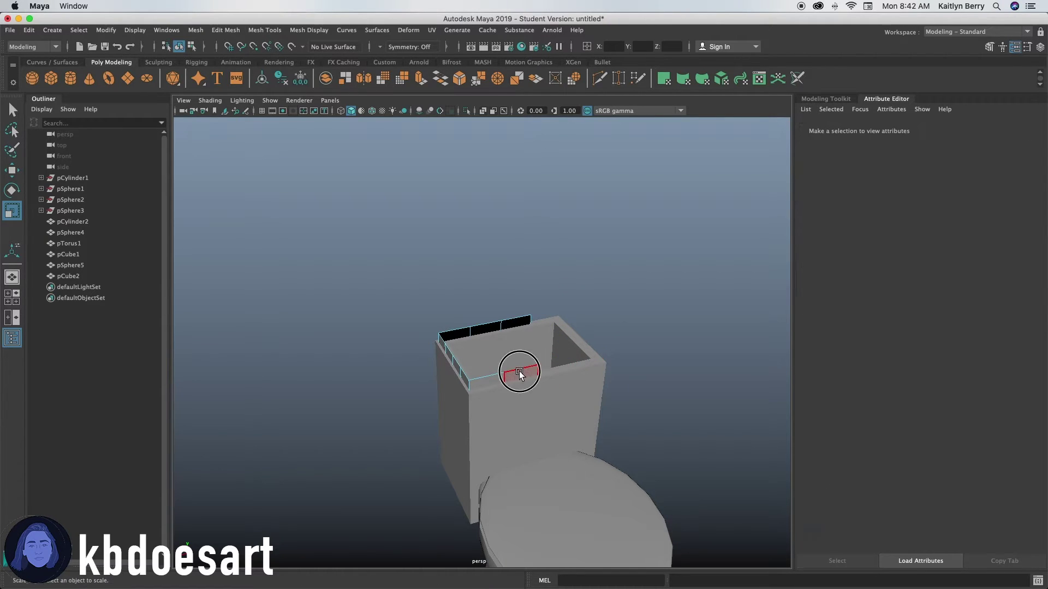
{"action": "left_click", "coordinate": [519, 374]}
{"action": "key", "text": "Delete"}
{"action": "left_click", "coordinate": [487, 381]}
{"action": "key", "text": "Delete"}
{"action": "left_click", "coordinate": [463, 378]}
{"action": "key", "text": "Delete"}
{"action": "key", "text": "Delete"}
{"action": "key", "text": "Delete"}
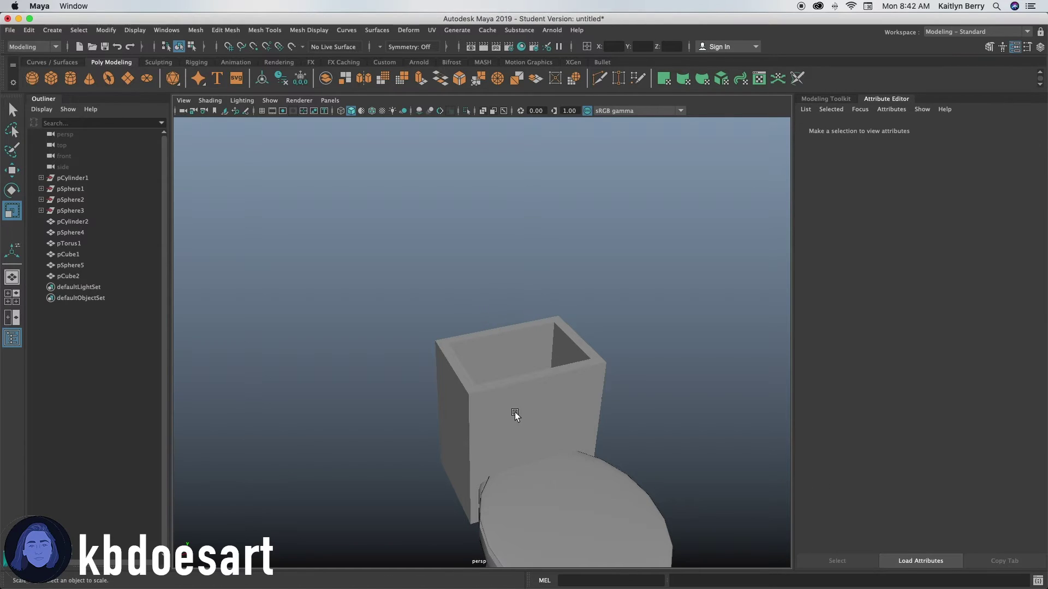
Lift the remaining original tank shell out of the thickened copy and delete it
{"action": "left_click_drag", "start_coordinate": [516, 411], "coordinate": [550, 369], "text": "alt"}
{"action": "right_click_drag", "start_coordinate": [550, 369], "coordinate": [607, 261]}
{"action": "left_click_drag", "start_coordinate": [514, 332], "coordinate": [585, 172], "text": "alt"}
{"action": "key", "text": "w"}
{"action": "key", "text": "super+z"}
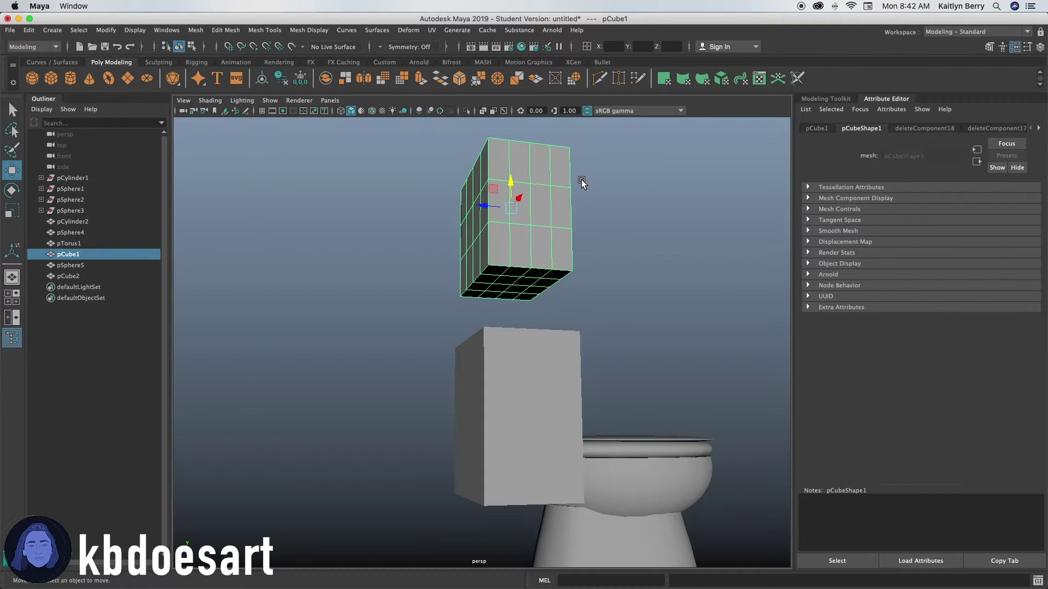
{"action": "key", "text": "Delete"}
{"action": "left_click", "coordinate": [509, 415]}
Add a polygon cube, raise it above the open tank and scale it toward the tank's footprint
{"action": "left_click_drag", "start_coordinate": [511, 392], "coordinate": [554, 347], "text": "alt"}
{"action": "left_click", "coordinate": [51, 78]}
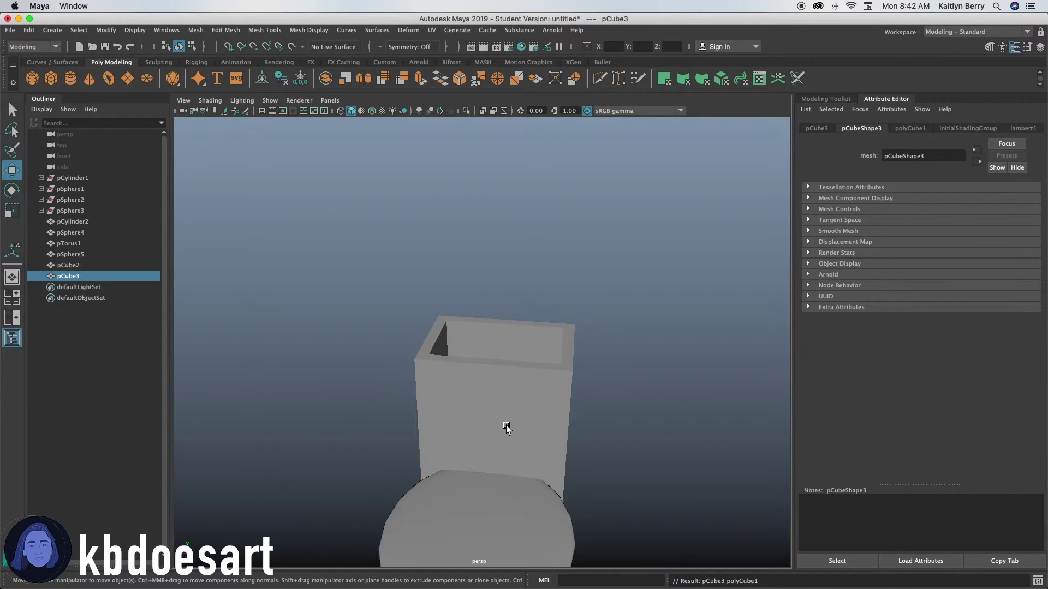
{"action": "left_click_drag", "start_coordinate": [506, 427], "coordinate": [619, 400], "text": "alt"}
{"action": "left_click_drag", "start_coordinate": [486, 533], "coordinate": [504, 320], "text": "alt"}
{"action": "key", "text": "r"}
{"action": "key", "text": "w"}
{"action": "key", "text": "r"}
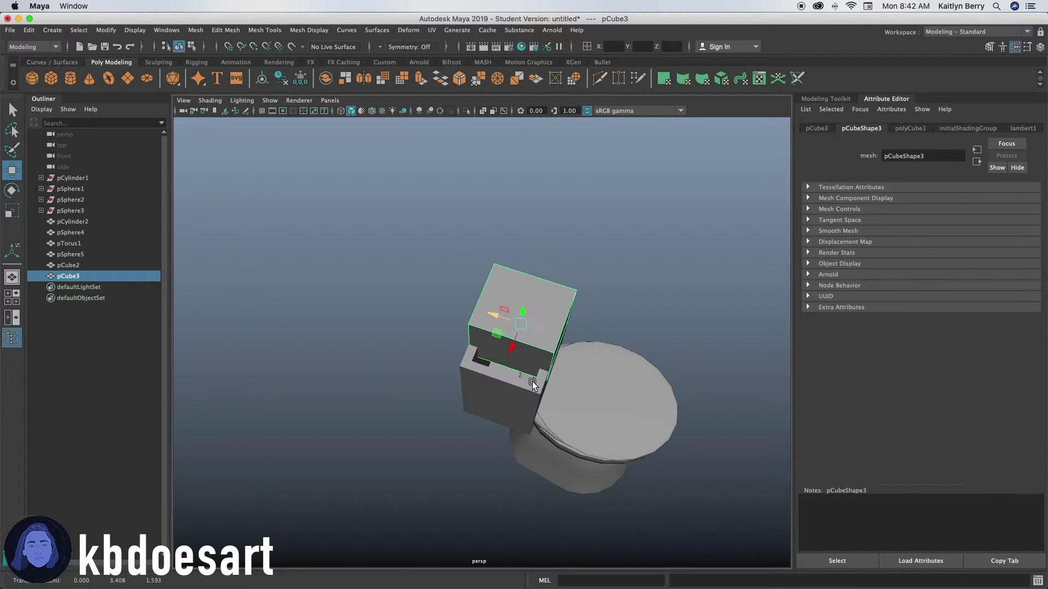
{"action": "left_click_drag", "start_coordinate": [533, 384], "coordinate": [505, 339], "text": "alt"}
{"action": "left_click_drag", "start_coordinate": [513, 278], "coordinate": [499, 326]}
Flatten the cube into a thin slab slightly overhanging the tank and lower it onto the rim as a cover
{"action": "left_click_drag", "start_coordinate": [572, 364], "coordinate": [474, 370], "text": "alt"}
{"action": "key", "text": "w"}
{"action": "left_click", "coordinate": [468, 349]}
{"action": "key", "text": "e"}
{"action": "key", "text": "r"}
{"action": "key", "text": "q"}
{"action": "left_click", "coordinate": [486, 311]}
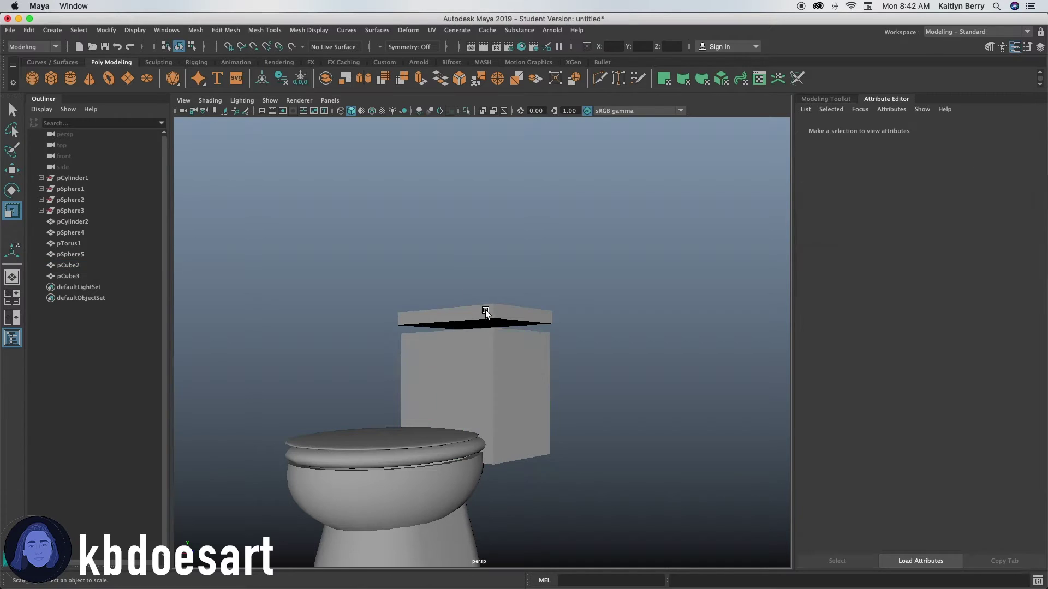
{"action": "key", "text": "w"}
{"action": "left_click_drag", "start_coordinate": [475, 297], "coordinate": [476, 307]}
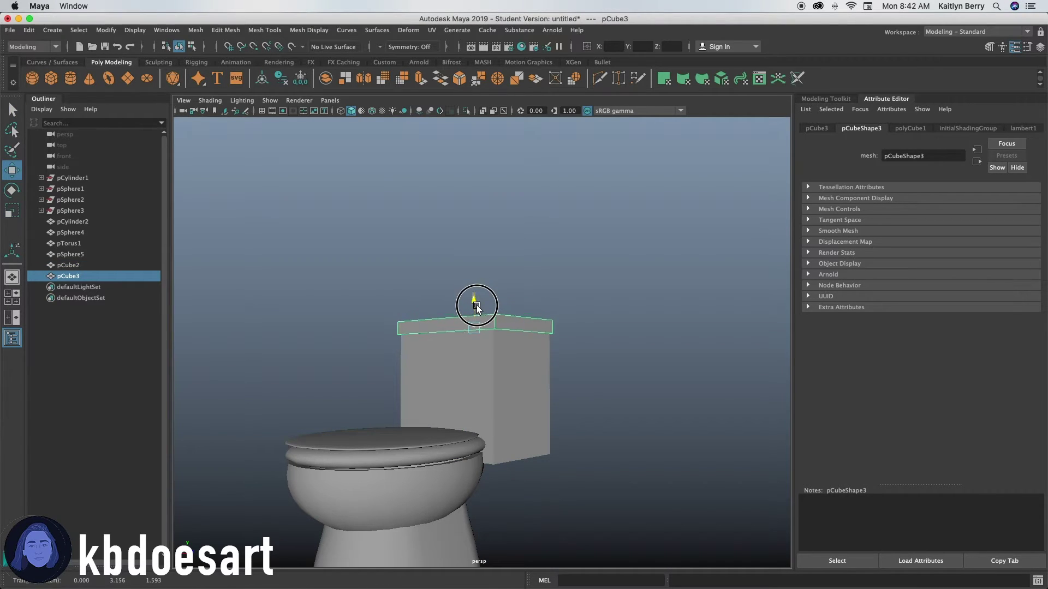
{"action": "left_click", "coordinate": [415, 295]}
Select the tank's front faces and scale them narrower in width to taper the front corners
{"action": "left_click_drag", "start_coordinate": [409, 371], "coordinate": [491, 386], "text": "alt"}
{"action": "scroll", "coordinate": [433, 418], "scroll_direction": "down", "scroll_amount": 3}
{"action": "left_click_drag", "start_coordinate": [472, 461], "coordinate": [507, 385], "text": "alt"}
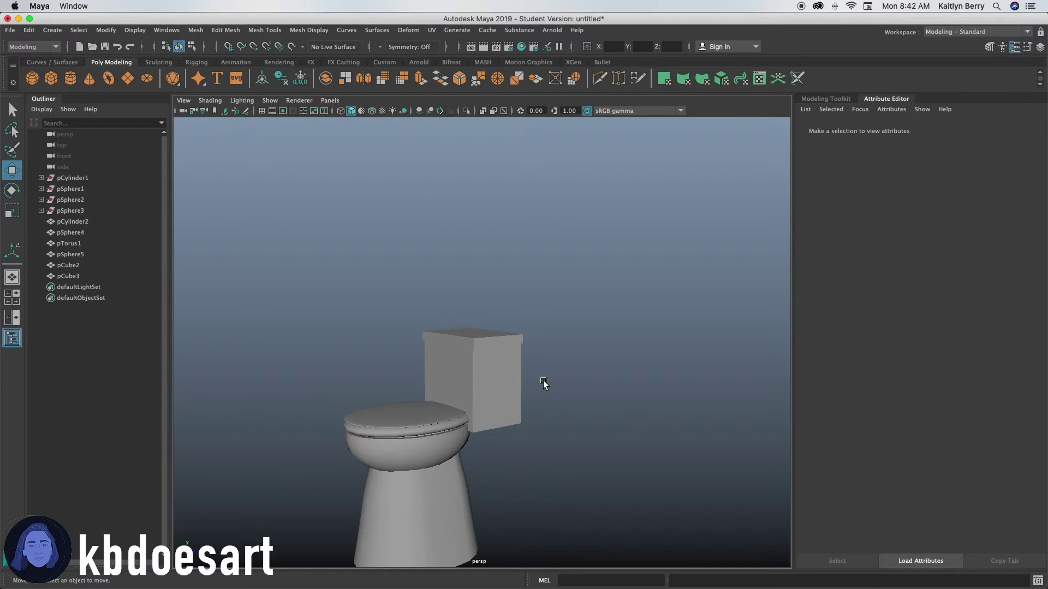
{"action": "right_click_drag", "start_coordinate": [418, 376], "coordinate": [520, 430], "text": "alt"}
{"action": "left_click", "coordinate": [533, 389]}
{"action": "right_click_drag", "start_coordinate": [582, 383], "coordinate": [582, 308]}
{"action": "left_click_drag", "start_coordinate": [373, 416], "coordinate": [402, 416], "text": "alt"}
{"action": "left_click", "coordinate": [402, 416]}
{"action": "mouse_move", "coordinate": [612, 362]}
{"action": "left_mouse_down"}
{"action": "mouse_move", "coordinate": [519, 360]}
{"action": "mouse_move", "coordinate": [602, 399]}
{"action": "mouse_move", "coordinate": [491, 459]}
{"action": "left_mouse_up"}
{"action": "left_click_drag", "start_coordinate": [604, 470], "coordinate": [597, 458]}
{"action": "key", "text": "r"}
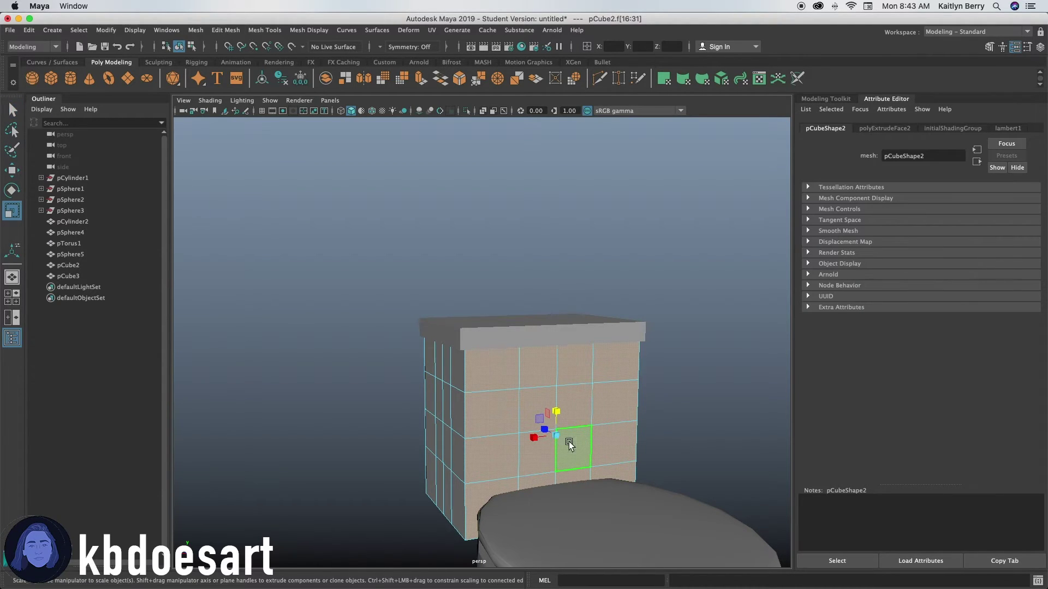
{"action": "left_click_drag", "start_coordinate": [536, 435], "coordinate": [497, 453]}
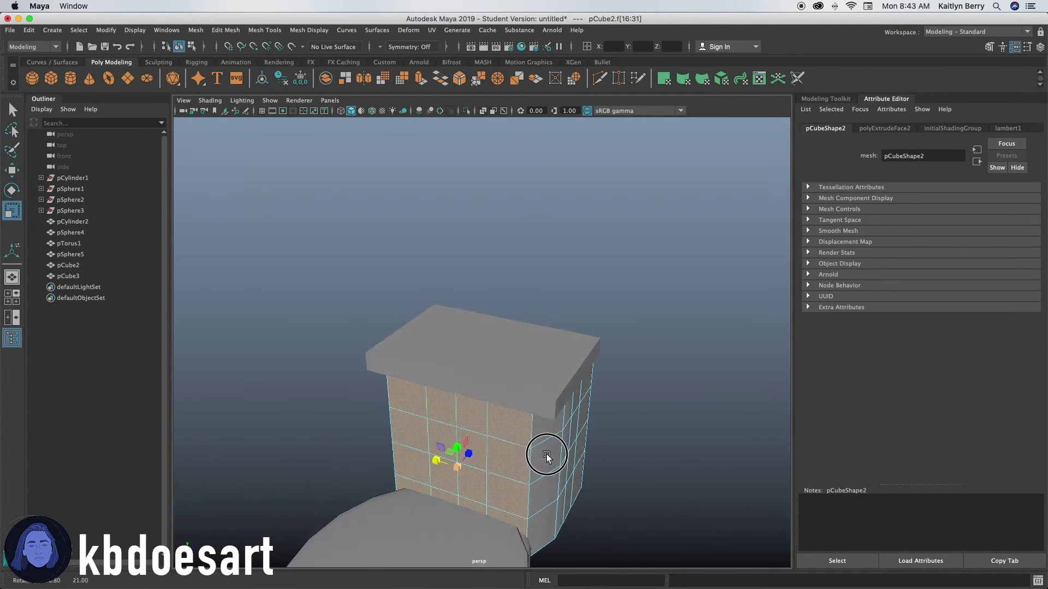
{"action": "left_click_drag", "start_coordinate": [548, 454], "coordinate": [554, 454], "text": "alt"}
{"action": "key", "text": "super+z"}
Scale the front face of the tank cover narrower to follow the tapered tank front
{"action": "left_click_drag", "start_coordinate": [482, 421], "coordinate": [496, 404], "text": "alt"}
{"action": "scroll", "coordinate": [485, 382], "scroll_direction": "up", "scroll_amount": 3}
{"action": "right_click_drag", "start_coordinate": [470, 351], "coordinate": [479, 298]}
{"action": "left_click", "coordinate": [494, 376]}
{"action": "key", "text": "e"}
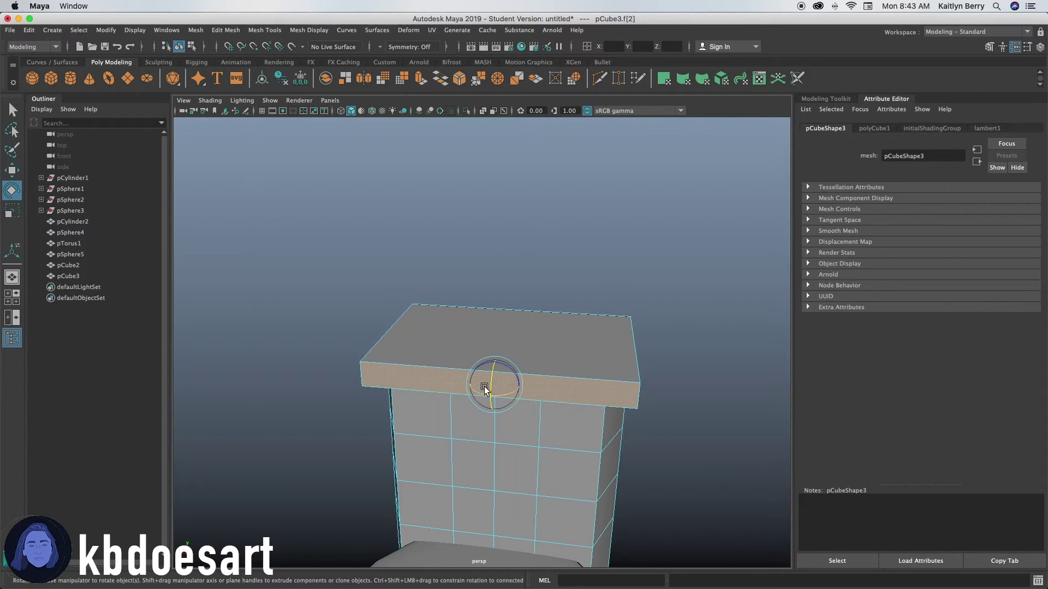
{"action": "key", "text": "r"}
{"action": "left_click_drag", "start_coordinate": [470, 385], "coordinate": [470, 378]}
{"action": "mouse_move", "coordinate": [572, 408]}
{"action": "left_mouse_down", "text": "alt"}
{"action": "mouse_move", "coordinate": [485, 401]}
{"action": "mouse_move", "coordinate": [444, 430]}
{"action": "mouse_move", "coordinate": [530, 427]}
{"action": "mouse_move", "coordinate": [567, 404]}
{"action": "left_mouse_up", "text": "alt"}
{"action": "left_click", "coordinate": [651, 290]}
Add a polygon cylinder and a polygon sphere to the scene
{"action": "scroll", "coordinate": [651, 290], "scroll_direction": "down", "scroll_amount": 5}
{"action": "left_click_drag", "start_coordinate": [518, 464], "coordinate": [545, 424], "text": "alt"}
{"action": "scroll", "coordinate": [608, 364], "scroll_direction": "up", "scroll_amount": 3}
{"action": "left_click_drag", "start_coordinate": [608, 364], "coordinate": [494, 388], "text": "alt"}
{"action": "scroll", "coordinate": [494, 388], "scroll_direction": "up", "scroll_amount": 1}
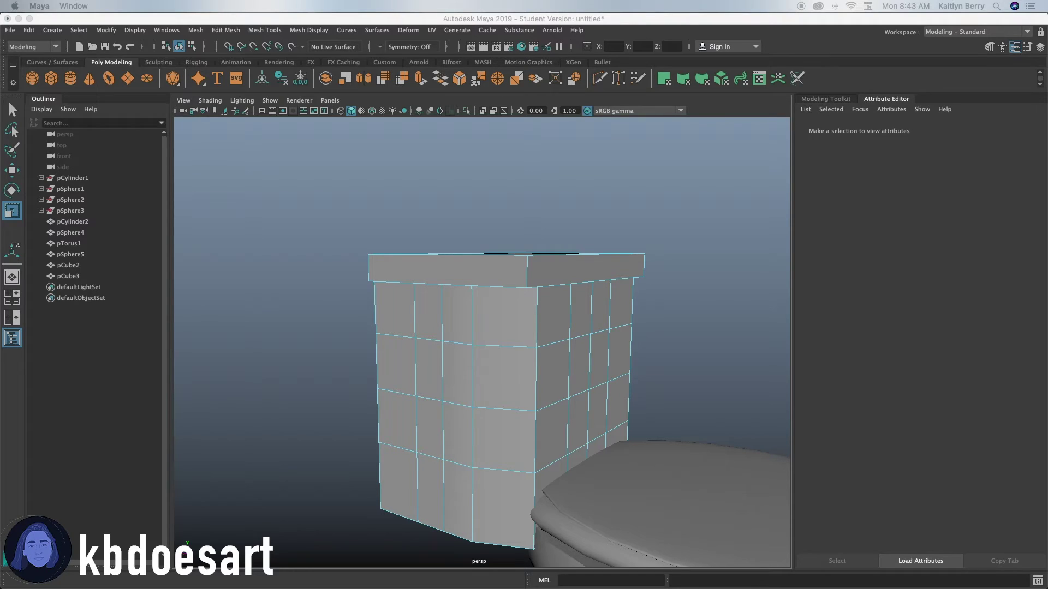
{"action": "left_click", "coordinate": [71, 79]}
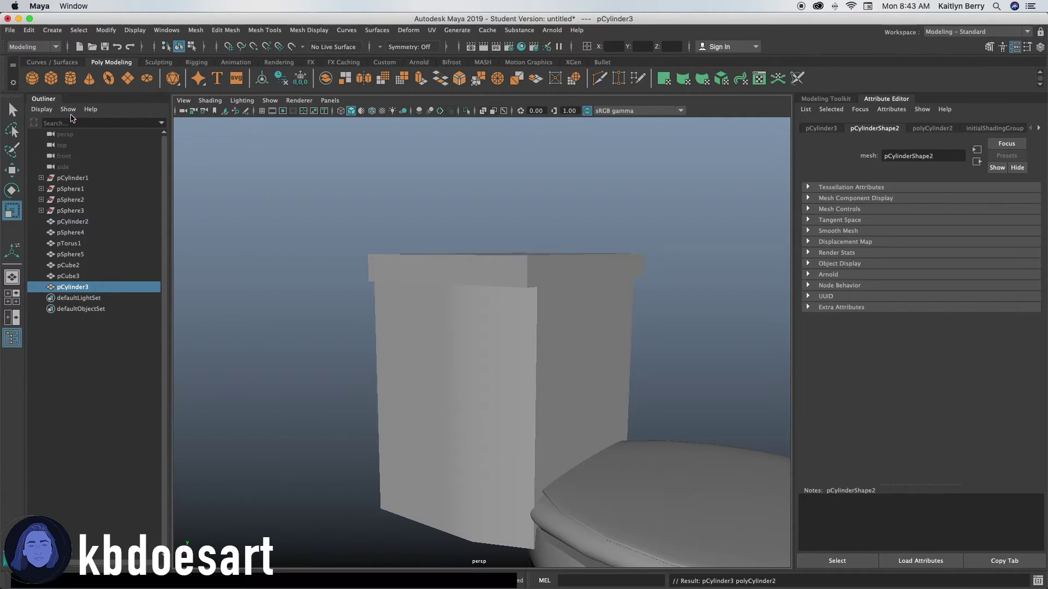
{"action": "left_click", "coordinate": [32, 79]}
{"action": "scroll", "coordinate": [389, 291], "scroll_direction": "down", "scroll_amount": 4}
{"action": "middle_click_drag", "start_coordinate": [494, 369], "coordinate": [364, 296], "text": "alt"}
{"action": "left_click_drag", "start_coordinate": [365, 295], "coordinate": [419, 339], "text": "alt"}
Shrink the new sphere and move it up beside the side face of the tank
{"action": "key", "text": "w"}
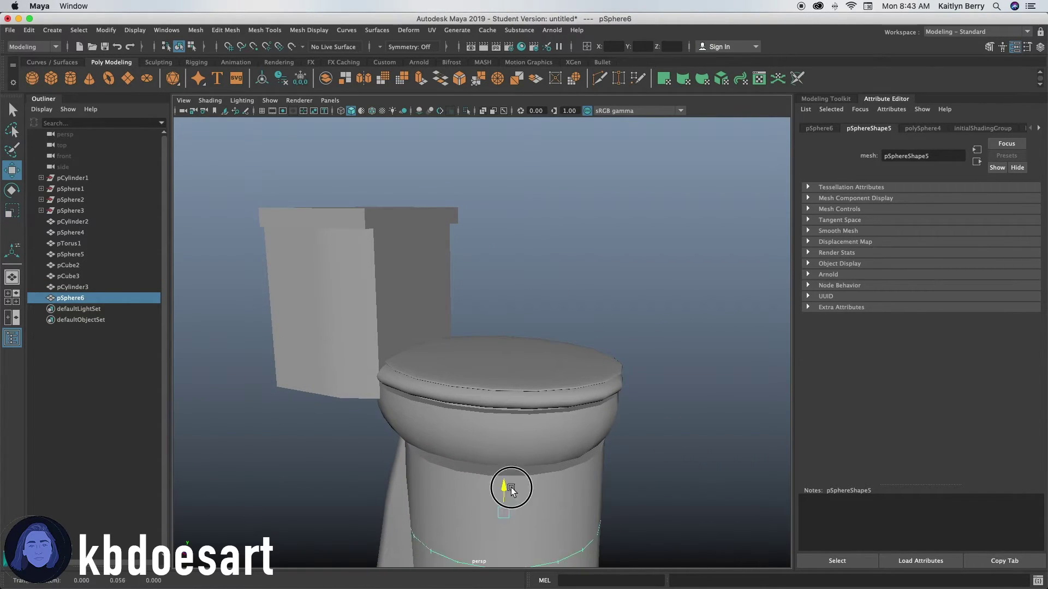
{"action": "left_click_drag", "start_coordinate": [503, 475], "coordinate": [391, 283]}
{"action": "key", "text": "r"}
{"action": "key", "text": "w"}
{"action": "left_click_drag", "start_coordinate": [490, 320], "coordinate": [325, 334]}
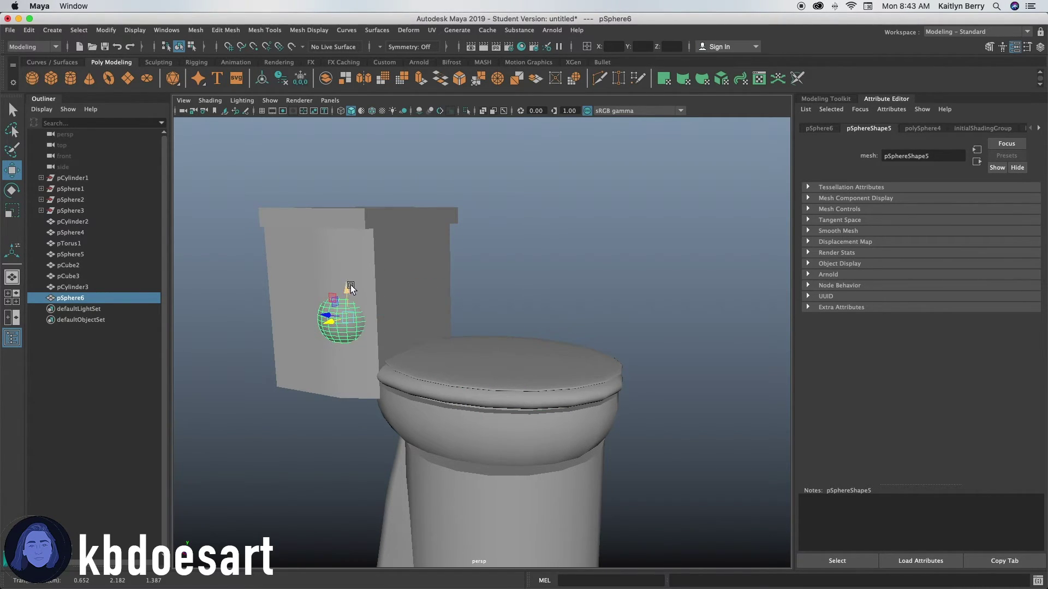
{"action": "left_click_drag", "start_coordinate": [349, 286], "coordinate": [351, 317]}
{"action": "key", "text": "r"}
{"action": "key", "text": "w"}
Place the small sphere against the tank's side, just below the cover near the front corner, as the handle's pivot
{"action": "left_click", "coordinate": [349, 319]}
{"action": "left_click_drag", "start_coordinate": [349, 374], "coordinate": [376, 320], "text": "alt"}
{"action": "left_click", "coordinate": [346, 243]}
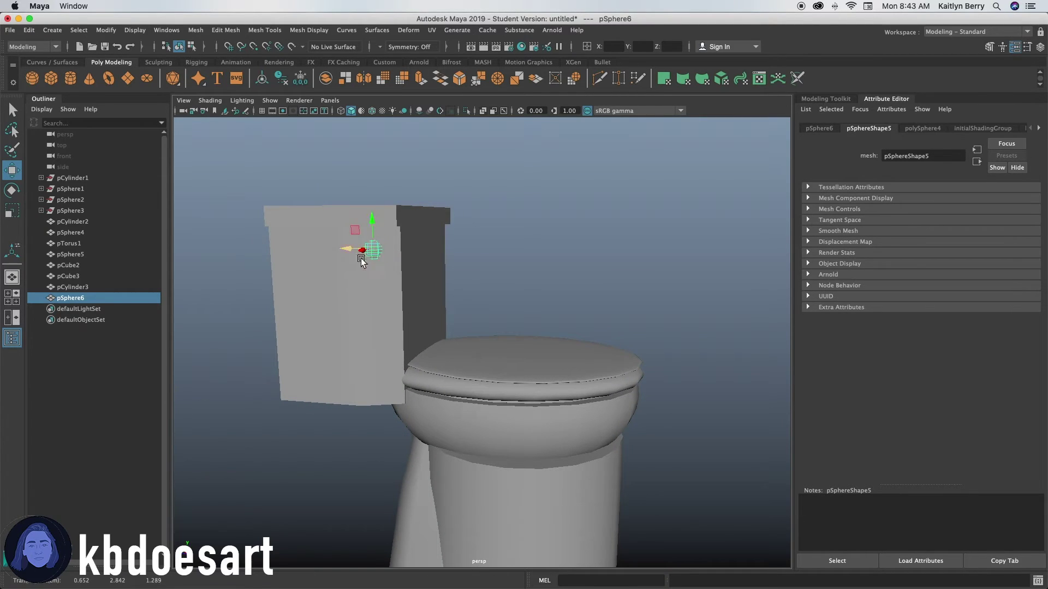
{"action": "left_click_drag", "start_coordinate": [369, 264], "coordinate": [327, 297], "text": "alt"}
{"action": "left_click", "coordinate": [312, 299]}
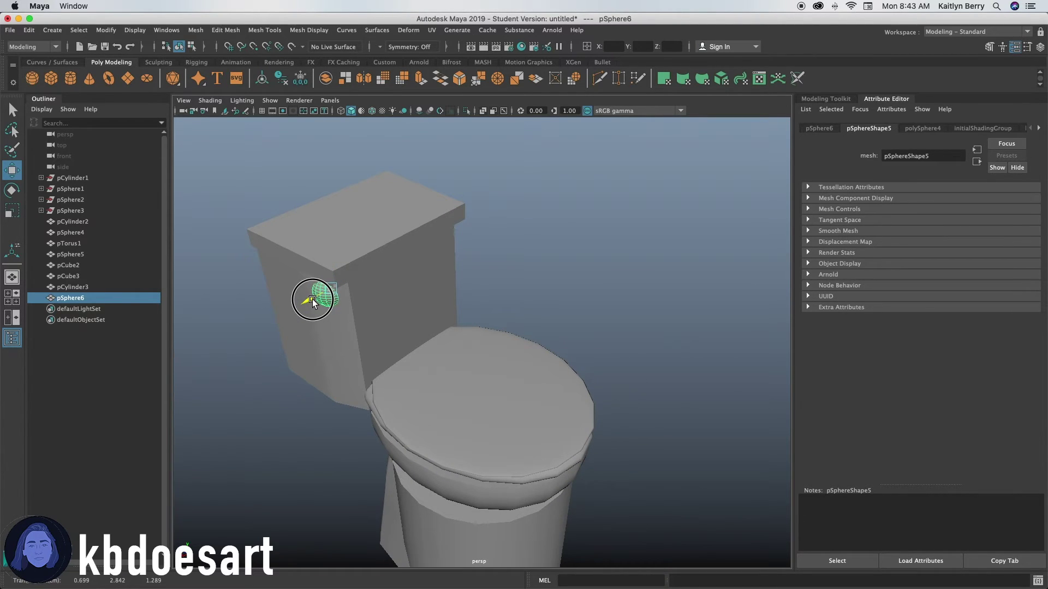
{"action": "key", "text": "r"}
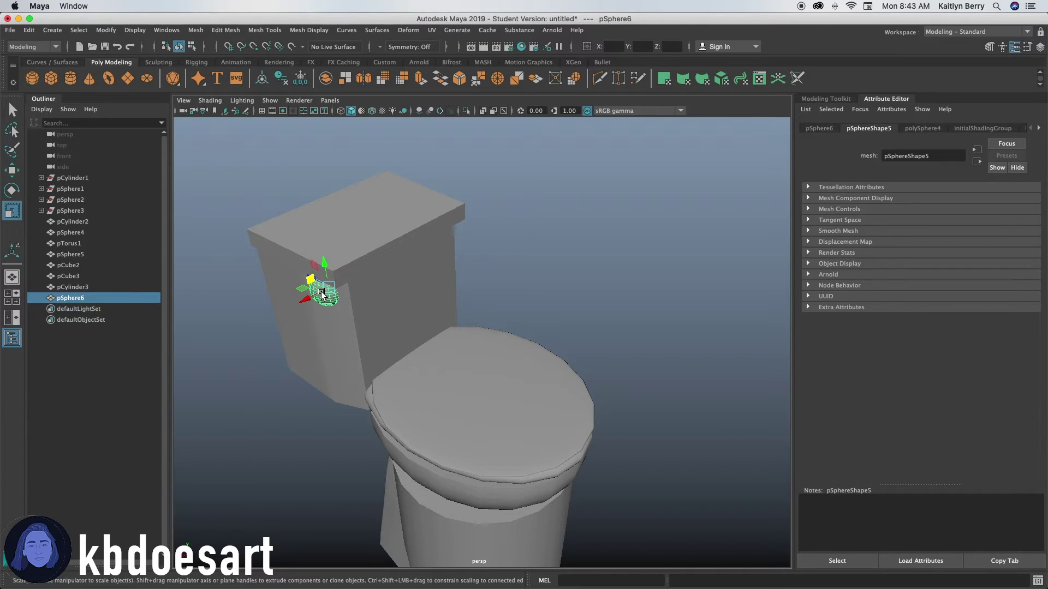
{"action": "key", "text": "w"}
{"action": "left_click_drag", "start_coordinate": [337, 332], "coordinate": [370, 294], "text": "alt"}
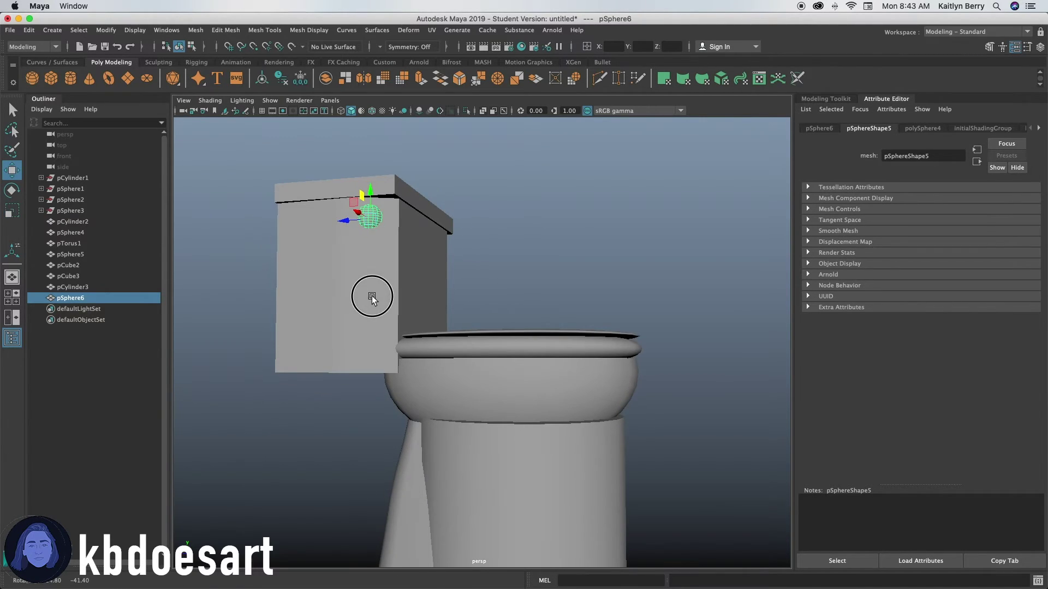
Scale the new cylinder down to a small, slender rod and move it over to the tank
{"action": "left_click", "coordinate": [134, 287]}
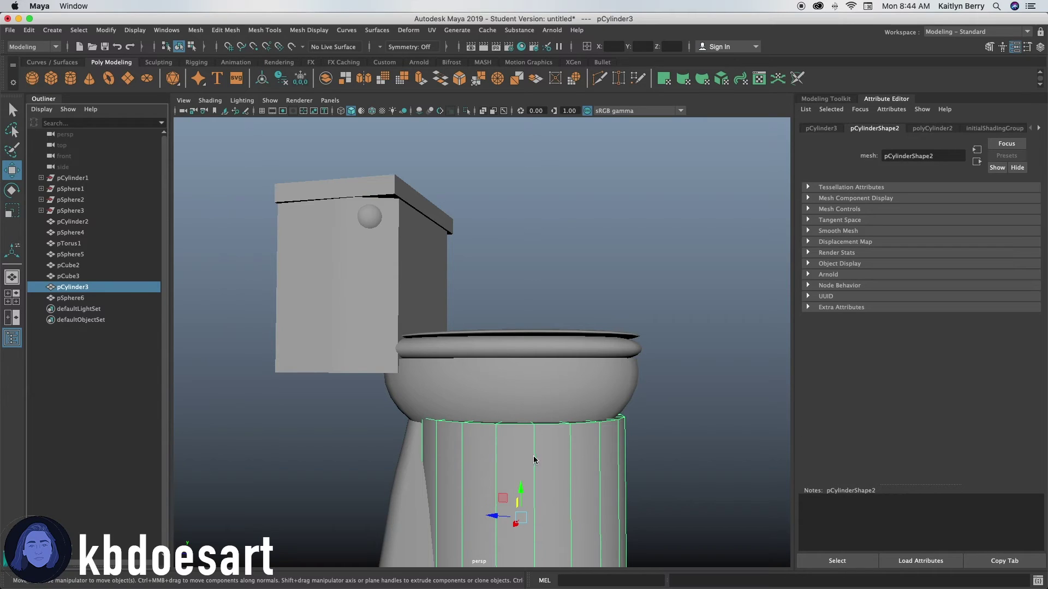
{"action": "left_click_drag", "start_coordinate": [521, 490], "coordinate": [385, 293]}
{"action": "key", "text": "r"}
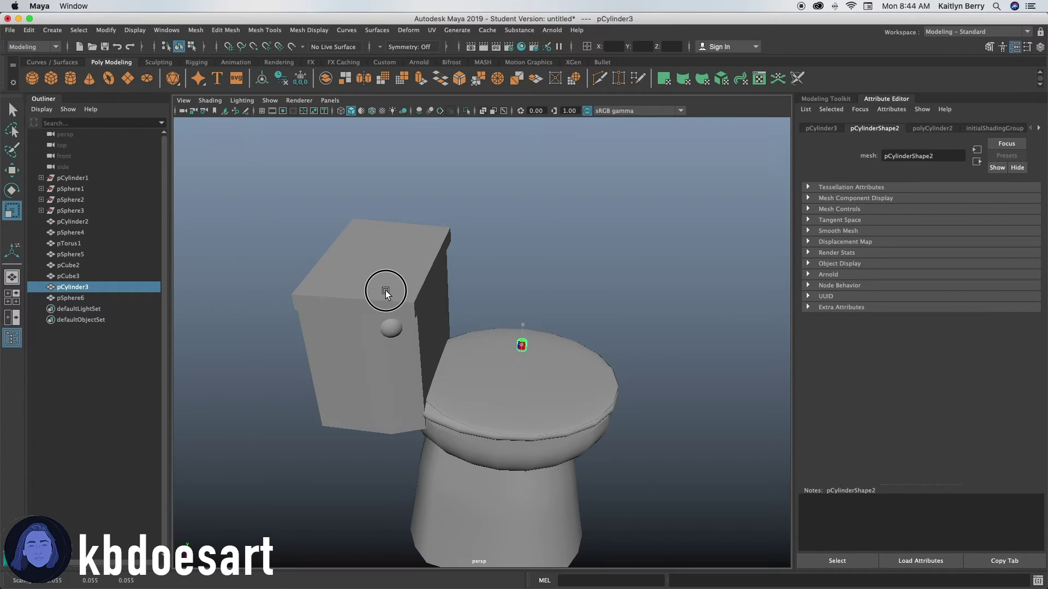
{"action": "key", "text": "w"}
{"action": "left_click_drag", "start_coordinate": [520, 344], "coordinate": [370, 395]}
{"action": "right_click_drag", "start_coordinate": [424, 364], "coordinate": [505, 363], "text": "alt"}
{"action": "left_click_drag", "start_coordinate": [374, 428], "coordinate": [360, 385], "text": "alt"}
{"action": "key", "text": "r"}
{"action": "left_click_drag", "start_coordinate": [300, 307], "coordinate": [293, 261]}
Position the rod at the handle sphere and rotate it to lie horizontally as the flush lever
{"action": "key", "text": "w"}
{"action": "left_click_drag", "start_coordinate": [286, 329], "coordinate": [332, 210]}
{"action": "left_click_drag", "start_coordinate": [337, 271], "coordinate": [257, 358], "text": "alt"}
{"action": "key", "text": "e"}
{"action": "left_click_drag", "start_coordinate": [230, 464], "coordinate": [339, 325], "text": "alt"}
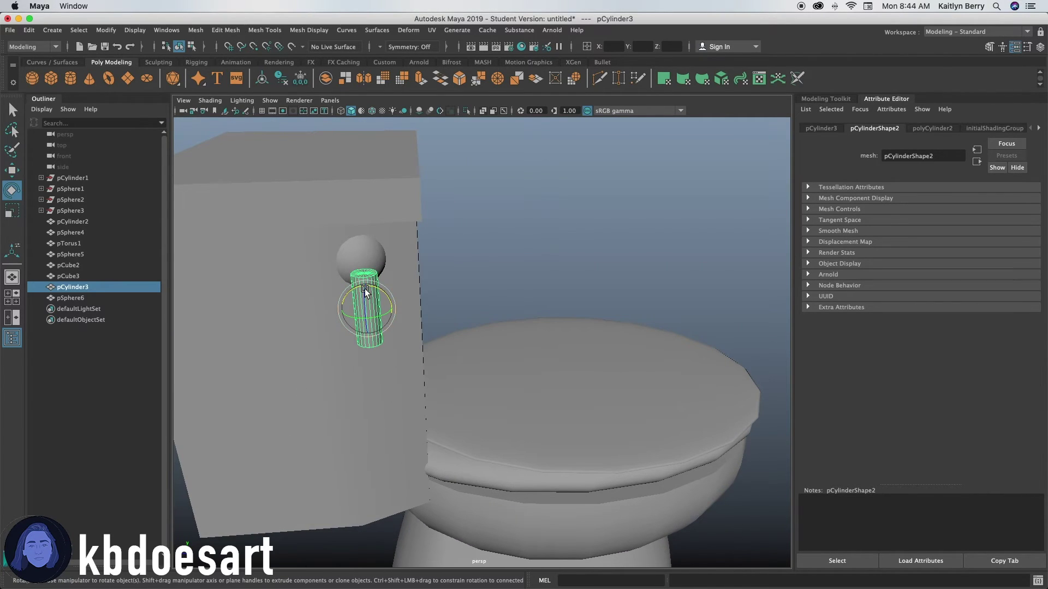
{"action": "left_click_drag", "start_coordinate": [368, 287], "coordinate": [362, 309]}
{"action": "key", "text": "w"}
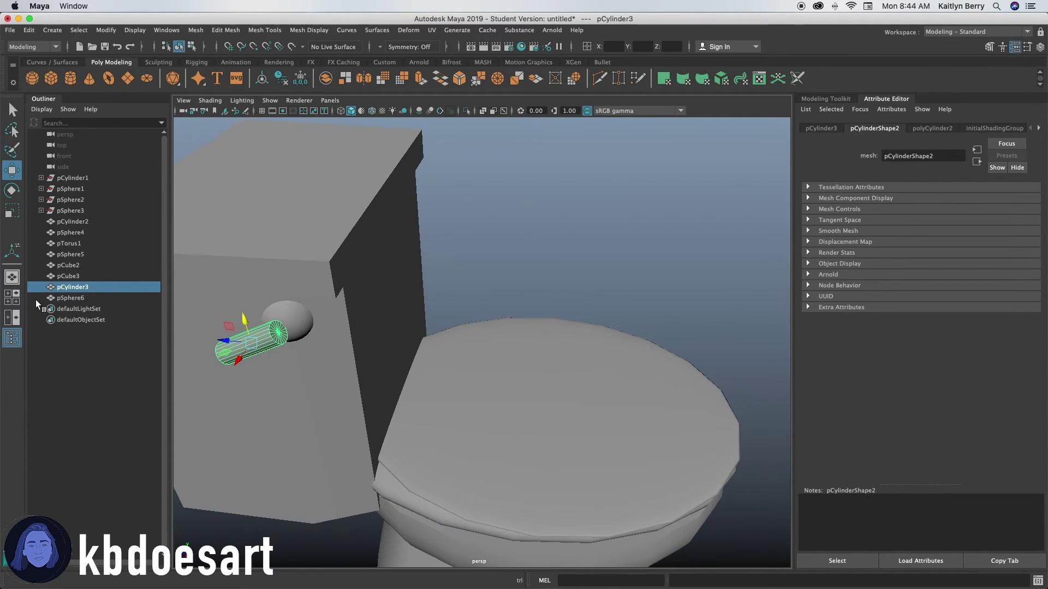
Duplicate the handle sphere and reshape the copy into a larger, flattened disc against the tank as the handle's base
{"action": "left_click", "coordinate": [291, 307]}
{"action": "key", "text": "super+d"}
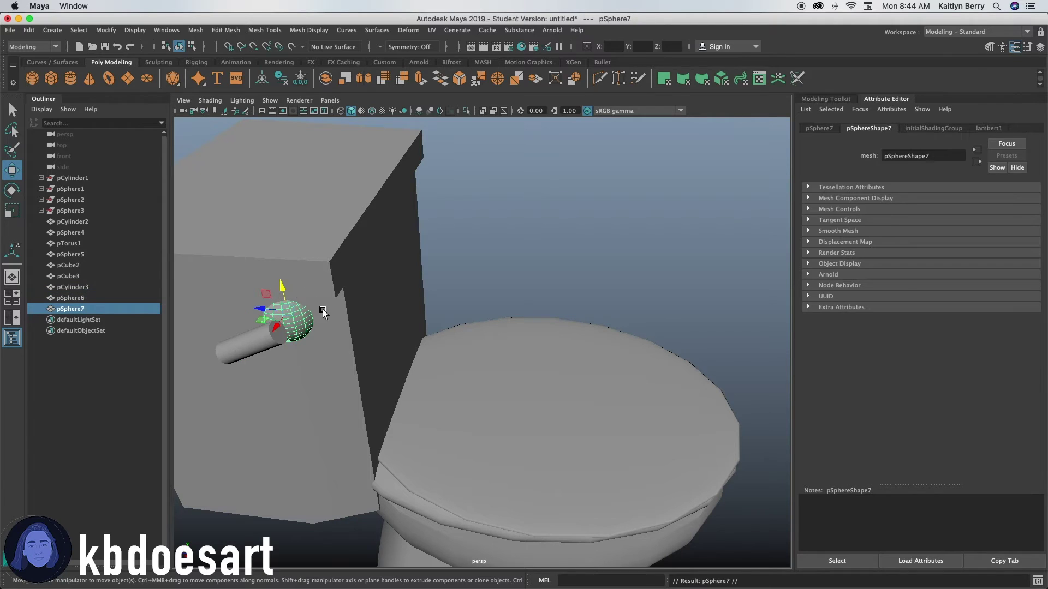
{"action": "key", "text": "r"}
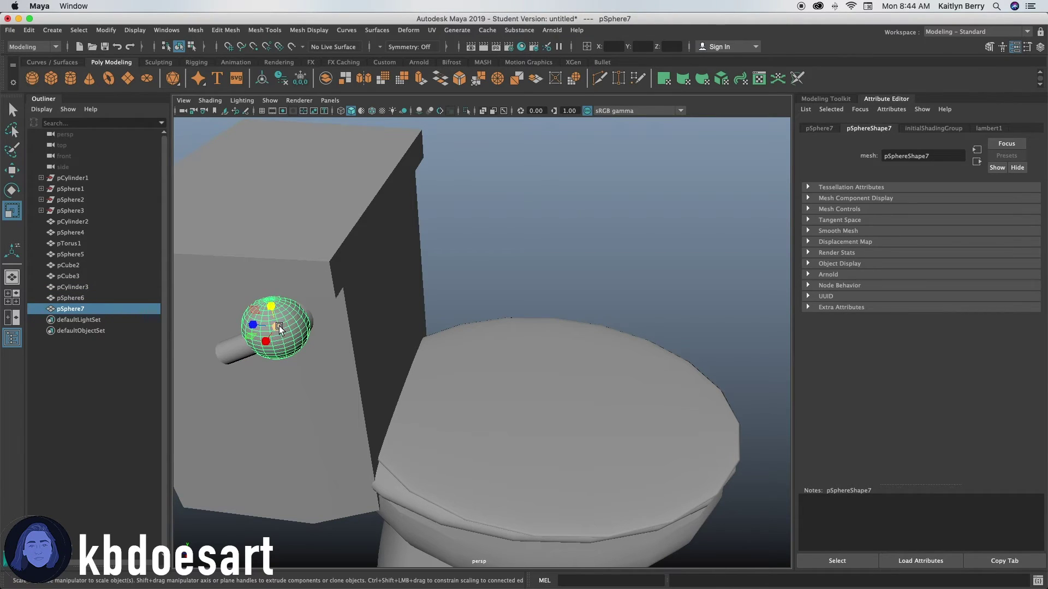
{"action": "left_click_drag", "start_coordinate": [276, 326], "coordinate": [300, 358]}
{"action": "key", "text": "w"}
{"action": "left_click_drag", "start_coordinate": [374, 312], "coordinate": [446, 380], "text": "alt"}
{"action": "left_click", "coordinate": [437, 406]}
{"action": "key", "text": "r"}
{"action": "left_click_drag", "start_coordinate": [465, 441], "coordinate": [432, 417], "text": "alt"}
{"action": "key", "text": "w"}
{"action": "key", "text": "e"}
{"action": "left_click_drag", "start_coordinate": [349, 206], "coordinate": [349, 205]}
Select the edge loop at the lever's free end and scale it down to taper the lever to a point
{"action": "left_click_drag", "start_coordinate": [365, 257], "coordinate": [355, 251], "text": "alt"}
{"action": "right_click_drag", "start_coordinate": [355, 251], "coordinate": [479, 273], "text": "alt"}
{"action": "left_click_drag", "start_coordinate": [409, 297], "coordinate": [537, 227], "text": "alt"}
{"action": "mouse_move", "coordinate": [604, 239]}
{"action": "right_mouse_down"}
{"action": "mouse_move", "coordinate": [600, 210]}
{"action": "mouse_move", "coordinate": [604, 251]}
{"action": "right_mouse_up"}
{"action": "double_click", "coordinate": [610, 233]}
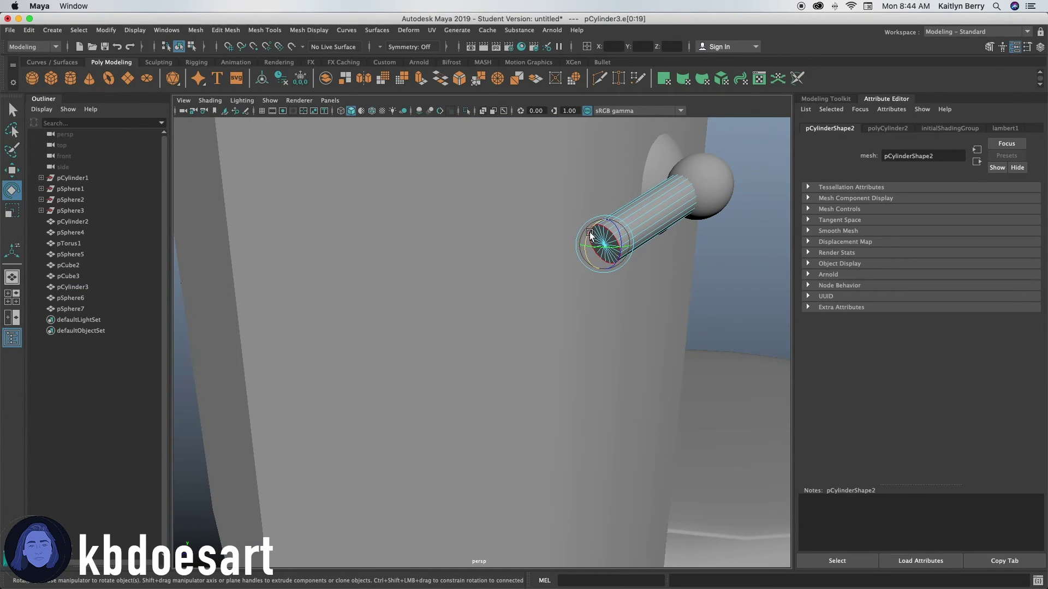
{"action": "key", "text": "r"}
{"action": "mouse_move", "coordinate": [590, 234]}
{"action": "left_mouse_down"}
{"action": "mouse_move", "coordinate": [585, 243]}
{"action": "mouse_move", "coordinate": [606, 215]}
{"action": "mouse_move", "coordinate": [585, 246]}
{"action": "left_mouse_up"}
{"action": "key", "text": "w"}
{"action": "left_click_drag", "start_coordinate": [623, 298], "coordinate": [551, 276], "text": "alt"}
{"action": "right_click_drag", "start_coordinate": [551, 277], "coordinate": [464, 303], "text": "alt"}
{"action": "right_click_drag", "start_coordinate": [465, 277], "coordinate": [521, 261]}
{"action": "left_click", "coordinate": [568, 278]}
Turn on smooth mesh preview for the pedestal and check it in wireframe before returning to shaded display
{"action": "right_click_drag", "start_coordinate": [578, 295], "coordinate": [538, 350], "text": "alt"}
{"action": "left_click_drag", "start_coordinate": [537, 355], "coordinate": [495, 369], "text": "alt"}
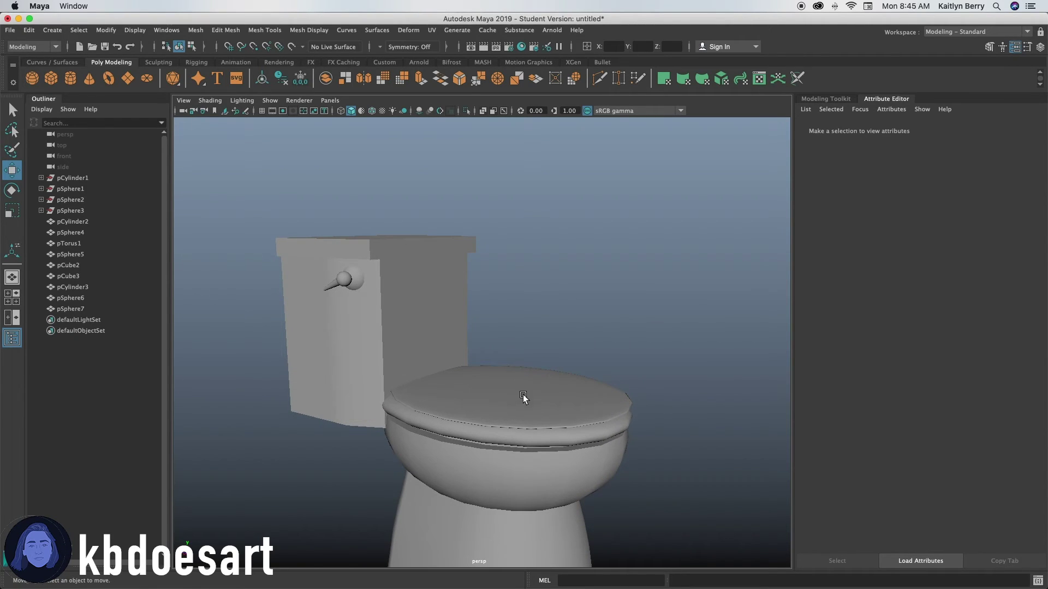
{"action": "mouse_move", "coordinate": [552, 417]}
{"action": "left_mouse_down", "text": "alt"}
{"action": "mouse_move", "coordinate": [519, 430]}
{"action": "mouse_move", "coordinate": [575, 370]}
{"action": "mouse_move", "coordinate": [597, 390]}
{"action": "mouse_move", "coordinate": [532, 417]}
{"action": "mouse_move", "coordinate": [542, 439]}
{"action": "mouse_move", "coordinate": [457, 420]}
{"action": "mouse_move", "coordinate": [457, 438]}
{"action": "mouse_move", "coordinate": [548, 432]}
{"action": "left_mouse_up", "text": "alt"}
{"action": "left_click", "coordinate": [457, 437]}
{"action": "key", "text": "3"}
{"action": "key", "text": "4"}
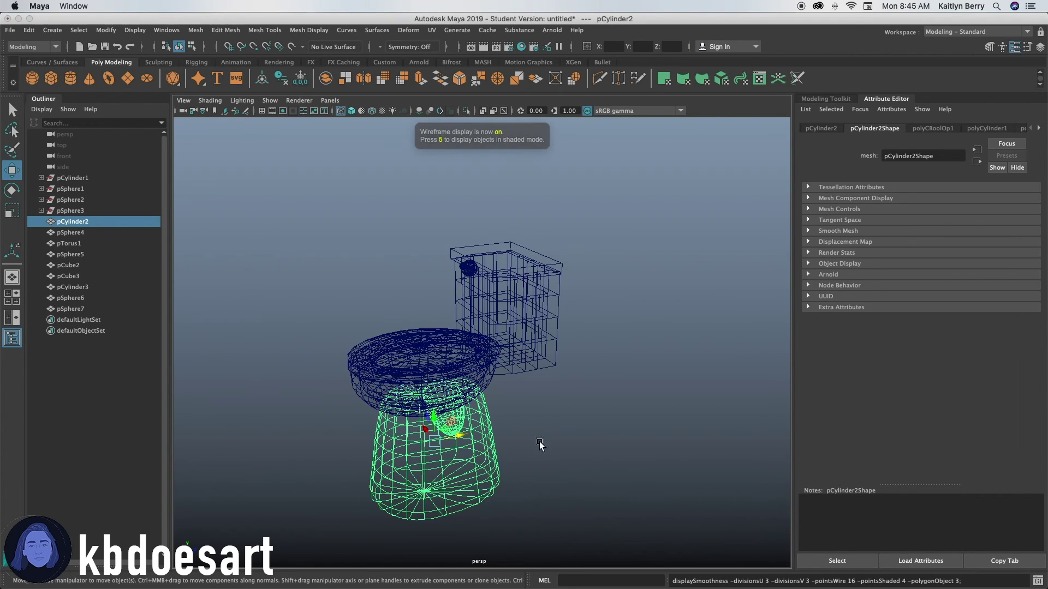
{"action": "key", "text": "5"}
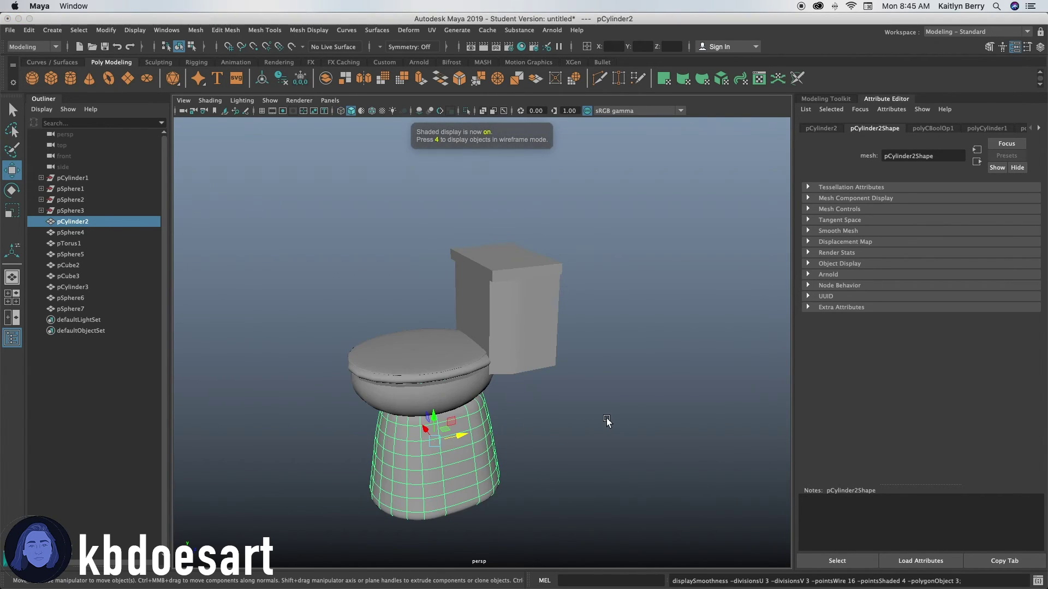
Select all parts of the toilet and turn on smooth mesh preview for them
{"action": "left_click_drag", "start_coordinate": [606, 418], "coordinate": [508, 398], "text": "alt"}
{"action": "left_click_drag", "start_coordinate": [334, 216], "coordinate": [570, 502]}
{"action": "key", "text": "3"}
{"action": "left_click", "coordinate": [601, 423]}
Turn off smooth mesh preview for the tank cover
{"action": "left_click_drag", "start_coordinate": [503, 352], "coordinate": [510, 386], "text": "alt"}
{"action": "right_click_drag", "start_coordinate": [510, 386], "coordinate": [723, 243], "text": "alt"}
{"action": "left_click_drag", "start_coordinate": [451, 261], "coordinate": [513, 269], "text": "alt"}
{"action": "left_click_drag", "start_coordinate": [374, 269], "coordinate": [472, 307], "text": "alt"}
{"action": "left_click", "coordinate": [409, 262]}
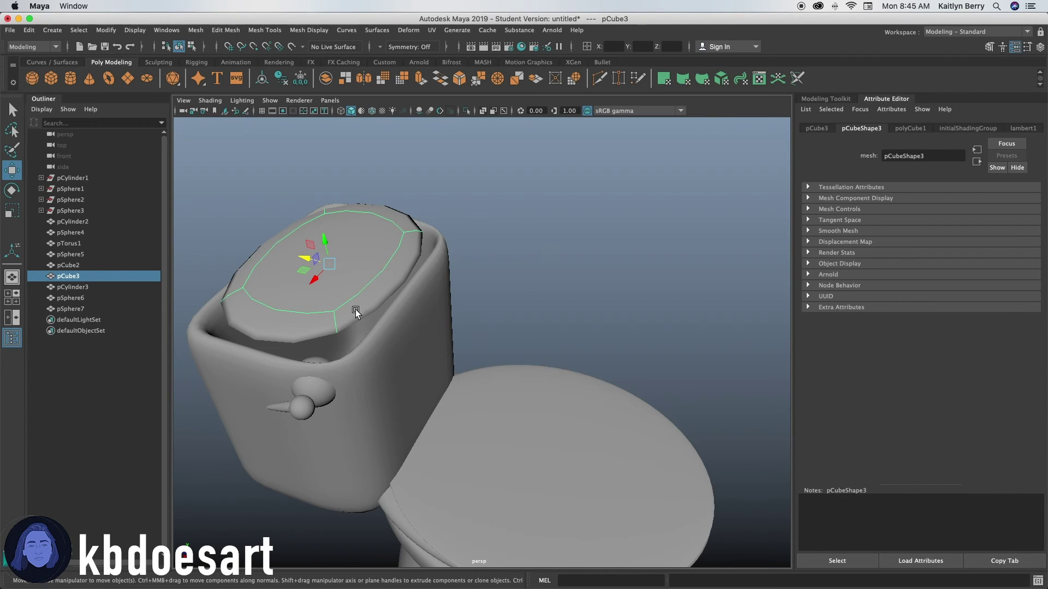
{"action": "key", "text": "1"}
{"action": "middle_click_drag", "start_coordinate": [548, 297], "coordinate": [634, 298], "text": "alt"}
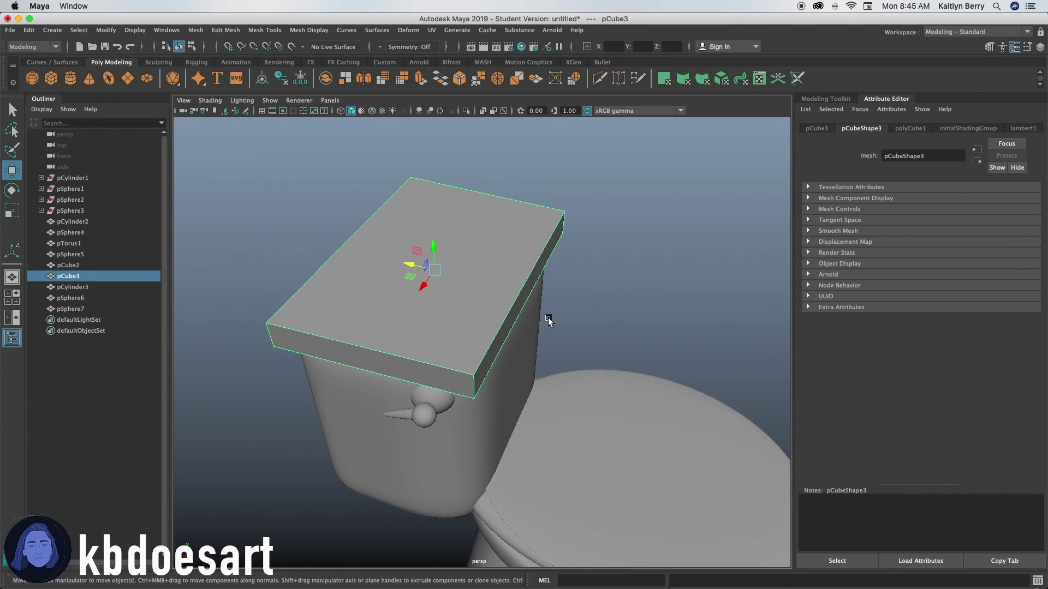
Set the tank cover's width, height and depth subdivisions to 4 each
{"action": "left_click", "coordinate": [911, 128]}
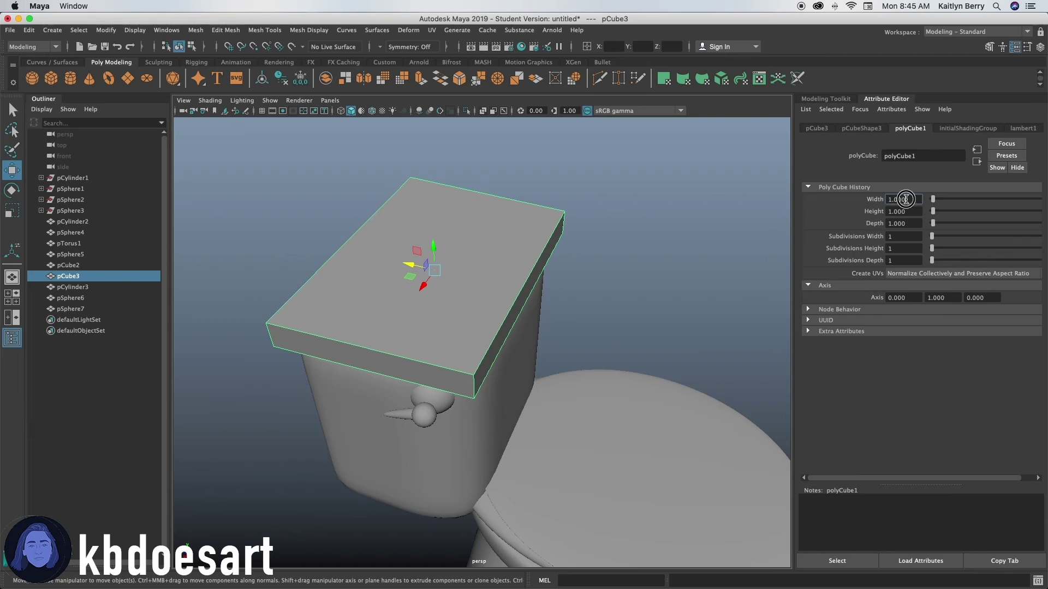
{"action": "left_click", "coordinate": [893, 237]}
{"action": "type", "text": "4"}
{"action": "key", "text": "Return"}
{"action": "left_click", "coordinate": [873, 252]}
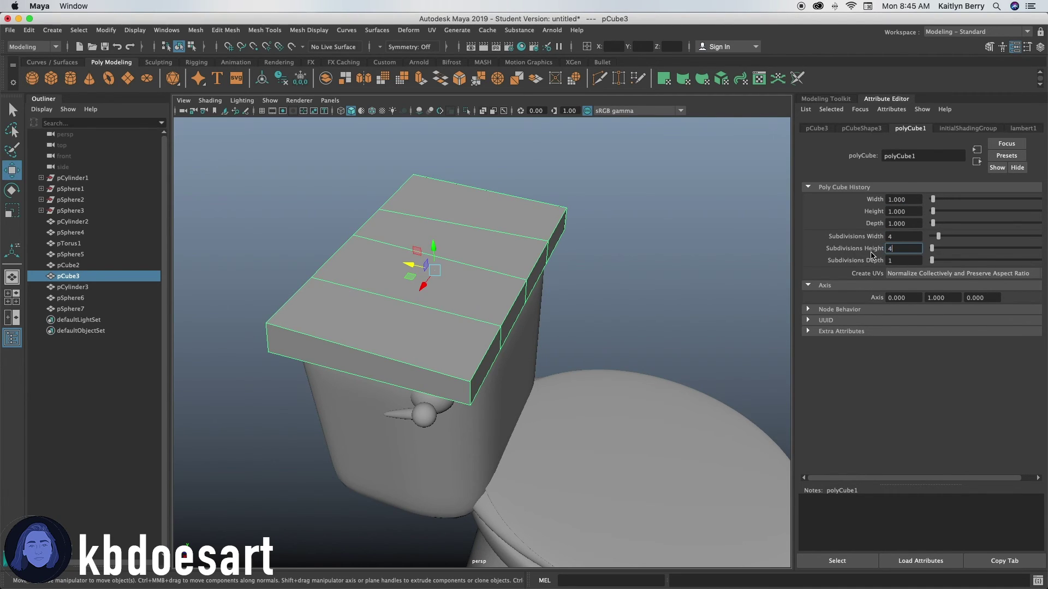
{"action": "type", "text": "4"}
{"action": "key", "text": "Tab"}
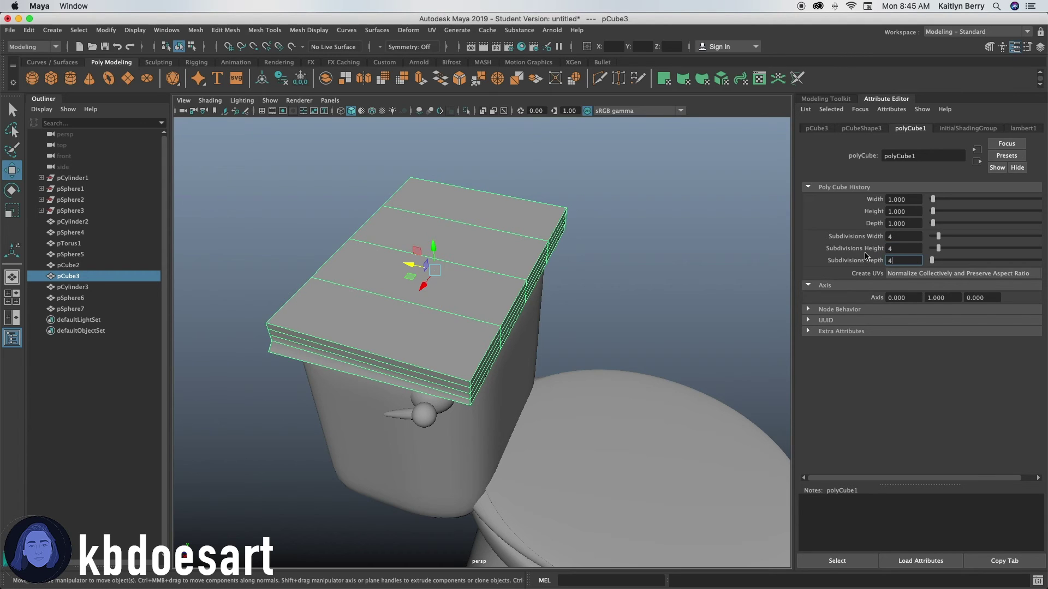
{"action": "left_click_drag", "start_coordinate": [312, 313], "coordinate": [389, 335], "text": "alt"}
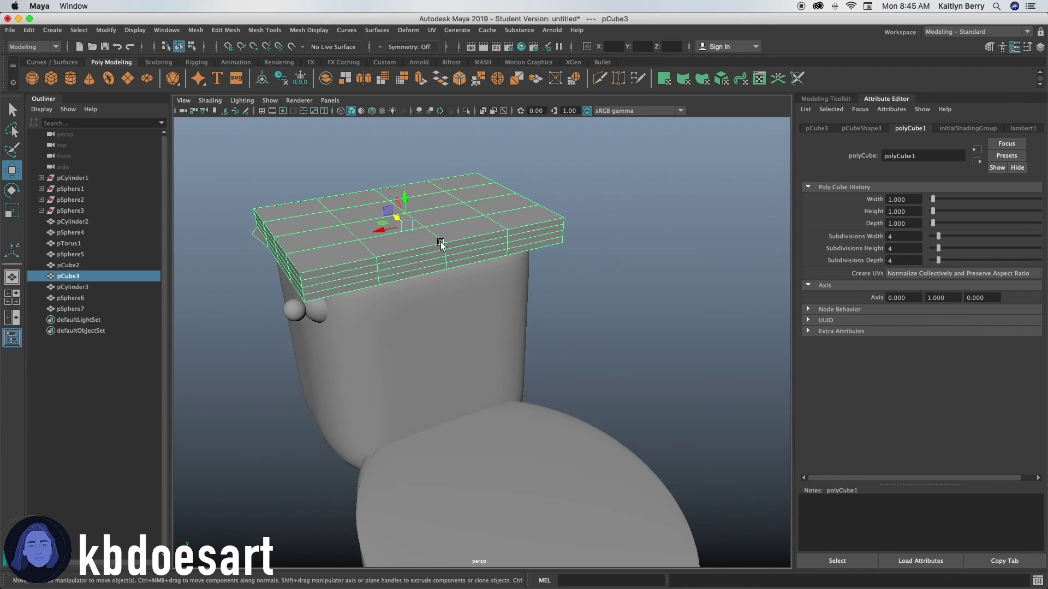
{"action": "left_click", "coordinate": [600, 325]}
Select the whole toilet, apply smooth mesh preview again and check it in wireframe and shaded display
{"action": "left_click_drag", "start_coordinate": [601, 326], "coordinate": [510, 328], "text": "alt"}
{"action": "right_click_drag", "start_coordinate": [554, 332], "coordinate": [519, 333], "text": "alt"}
{"action": "left_click_drag", "start_coordinate": [439, 360], "coordinate": [477, 348], "text": "alt"}
{"action": "right_click_drag", "start_coordinate": [524, 337], "coordinate": [480, 336], "text": "alt"}
{"action": "left_click_drag", "start_coordinate": [345, 230], "coordinate": [549, 488]}
{"action": "key", "text": "4"}
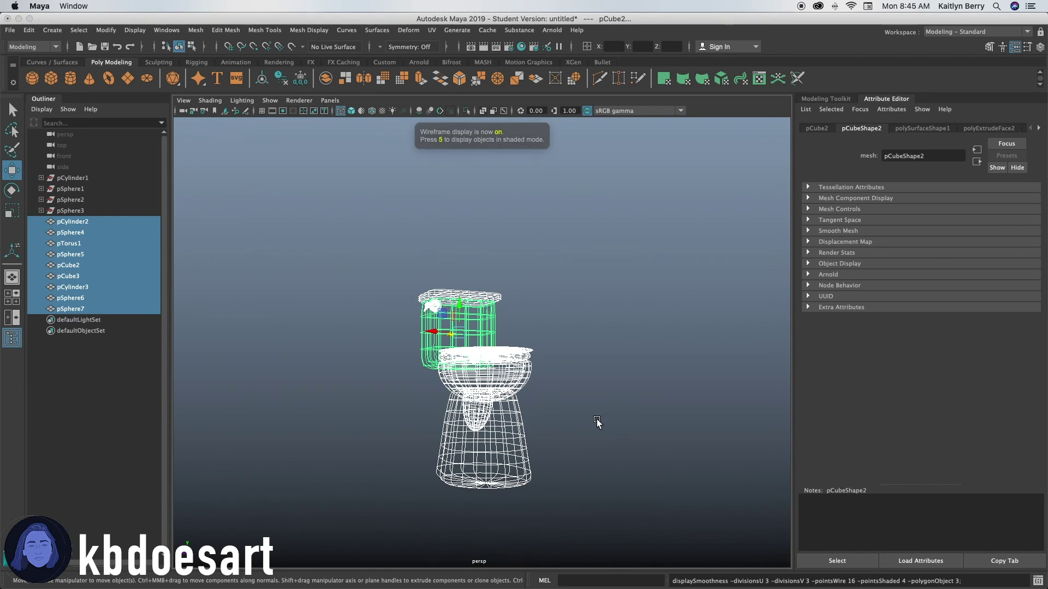
{"action": "key", "text": "5"}
{"action": "left_click", "coordinate": [594, 404]}
{"action": "mouse_move", "coordinate": [594, 404]}
{"action": "left_mouse_down", "text": "alt"}
{"action": "mouse_move", "coordinate": [562, 430]}
{"action": "mouse_move", "coordinate": [610, 432]}
{"action": "mouse_move", "coordinate": [660, 398]}
{"action": "mouse_move", "coordinate": [652, 419]}
{"action": "mouse_move", "coordinate": [493, 419]}
{"action": "mouse_move", "coordinate": [640, 431]}
{"action": "mouse_move", "coordinate": [627, 433]}
{"action": "left_mouse_up", "text": "alt"}
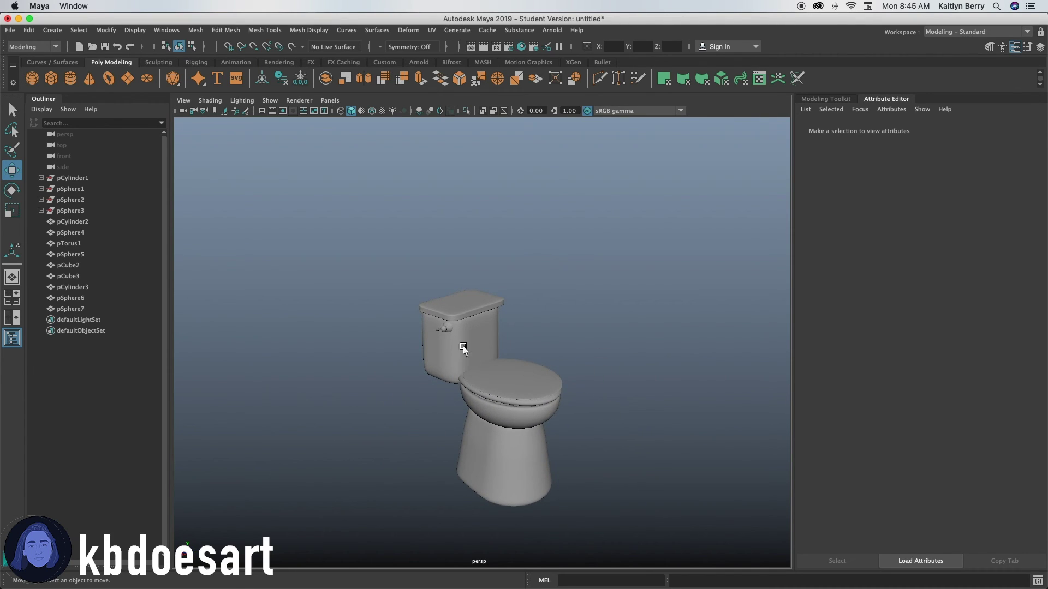
Turn off smooth mesh preview for the tank cover and adjust its horizontal scale to fit the tank
{"action": "left_click", "coordinate": [470, 298]}
{"action": "key", "text": "4"}
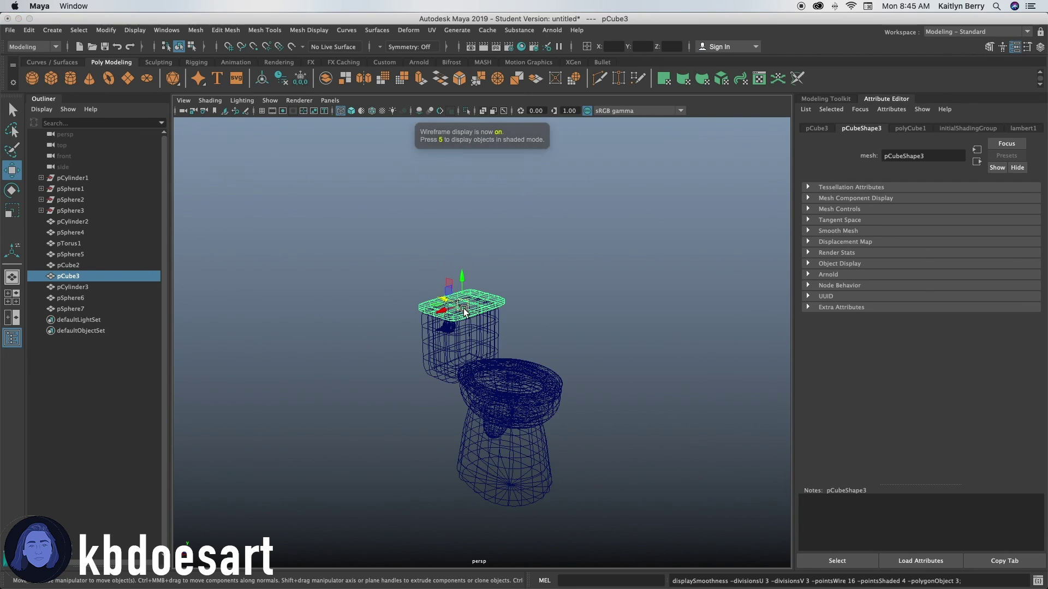
{"action": "key", "text": "5"}
{"action": "key", "text": "e"}
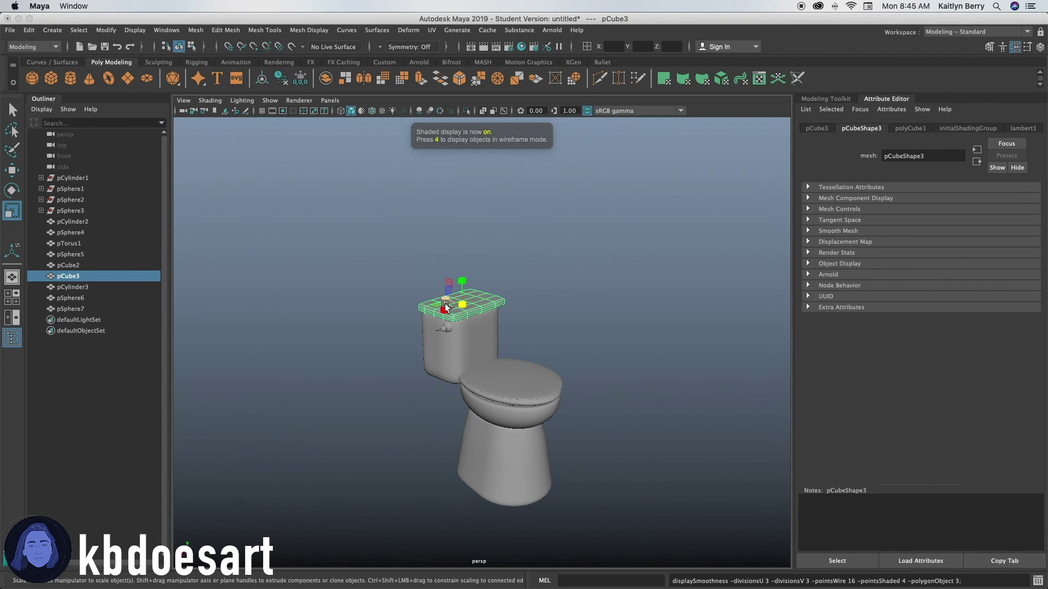
{"action": "key", "text": "r"}
{"action": "left_click_drag", "start_coordinate": [444, 310], "coordinate": [449, 306]}
{"action": "key", "text": "1"}
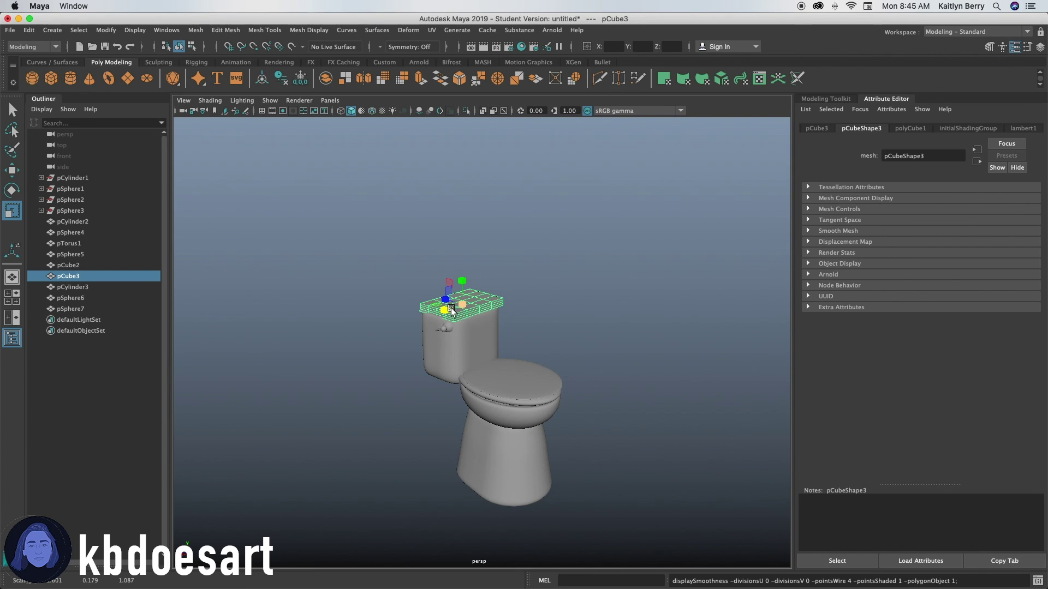